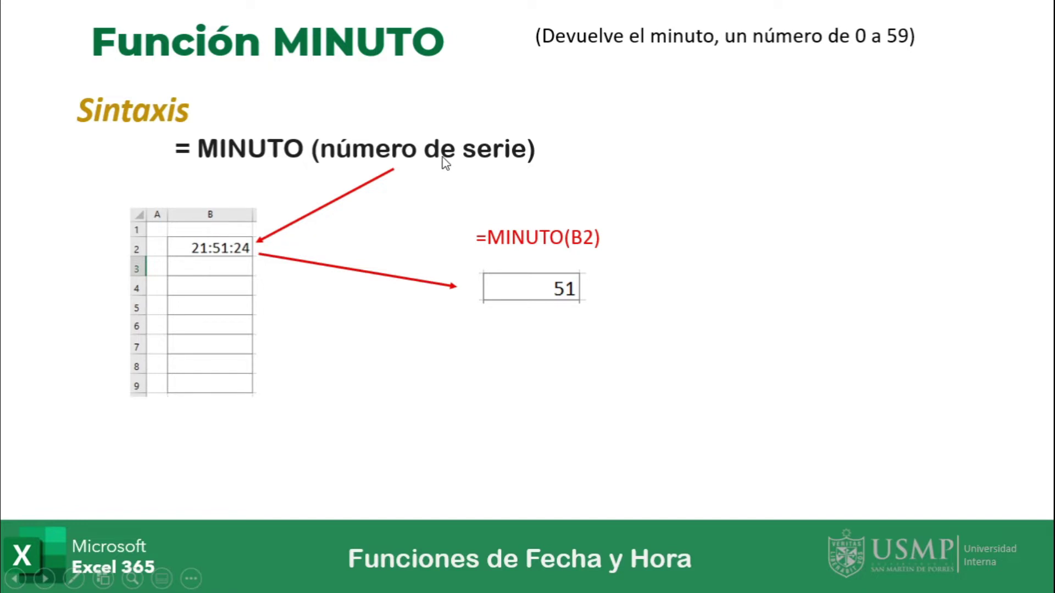
Advance the slide to show the 6:45 p.m. and 0,78125 examples, then clear them.
key("Right")
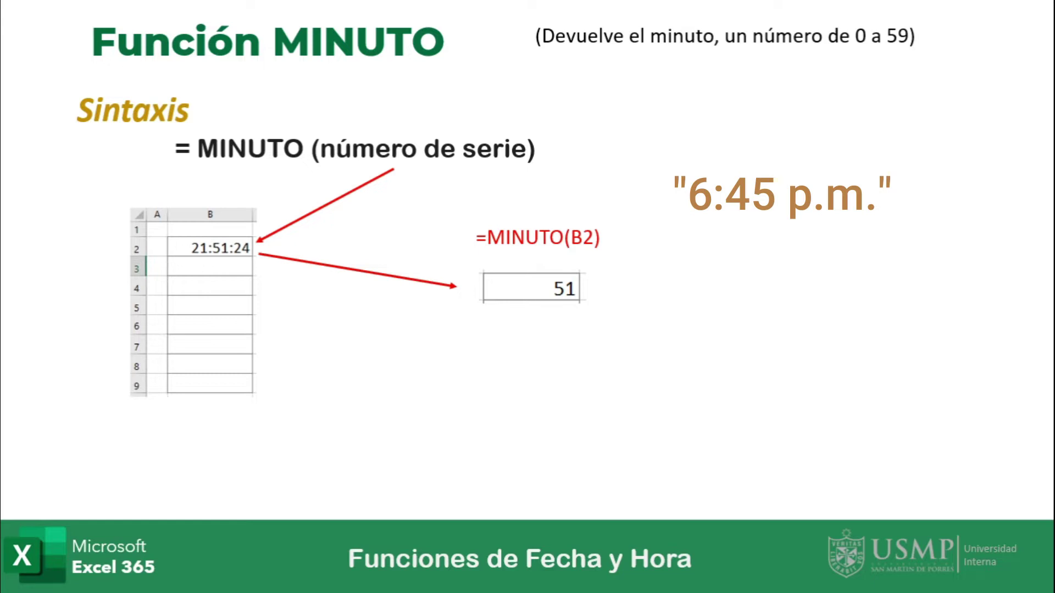
key("Right")
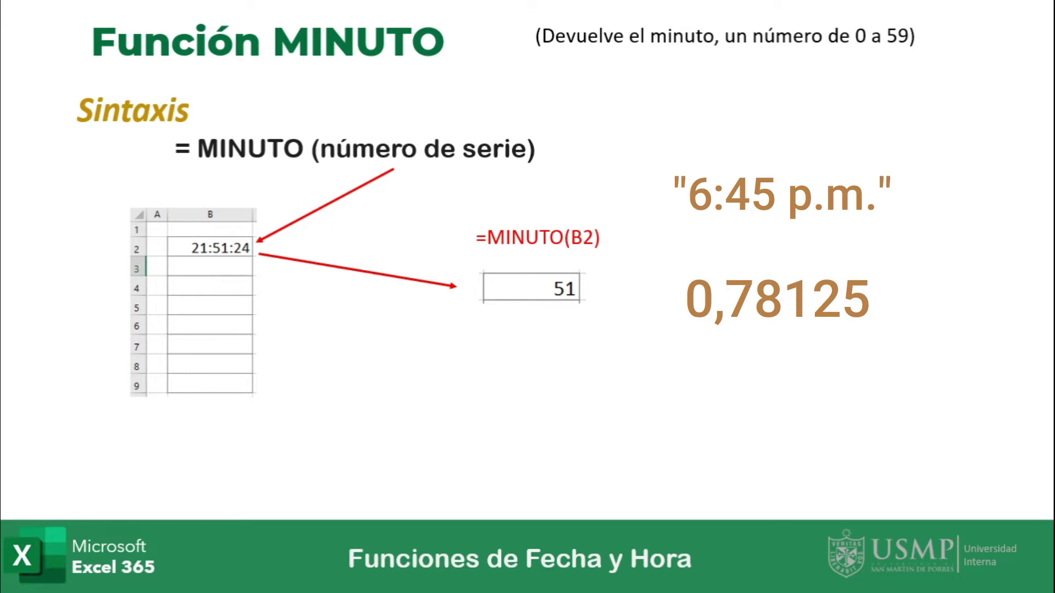
key("Right")
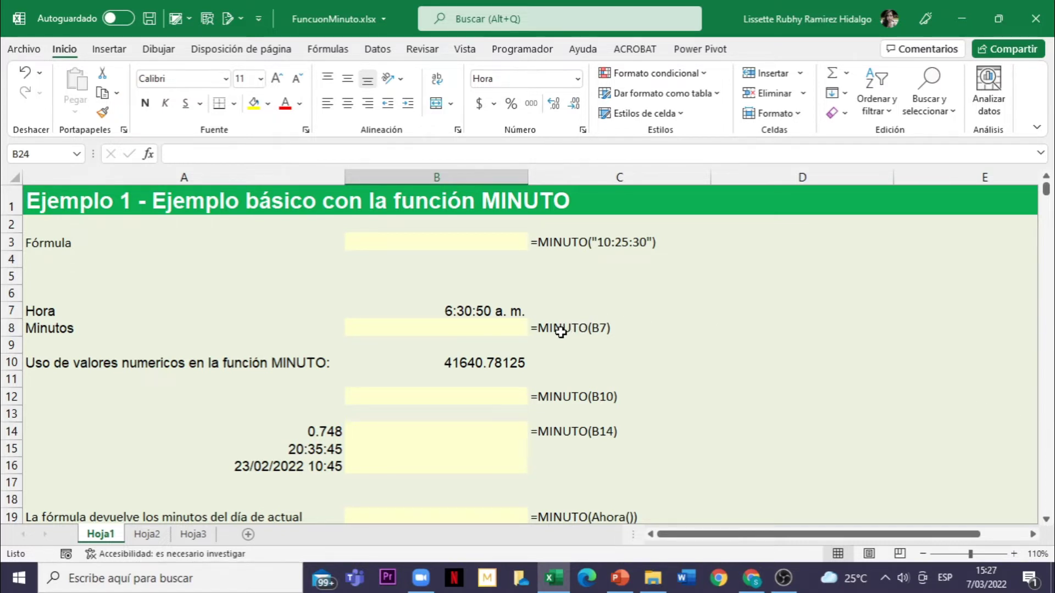
Insert =MINUTO("12:43") into B3 from the Fecha y hora category so it returns 43.
left_click(470, 244)
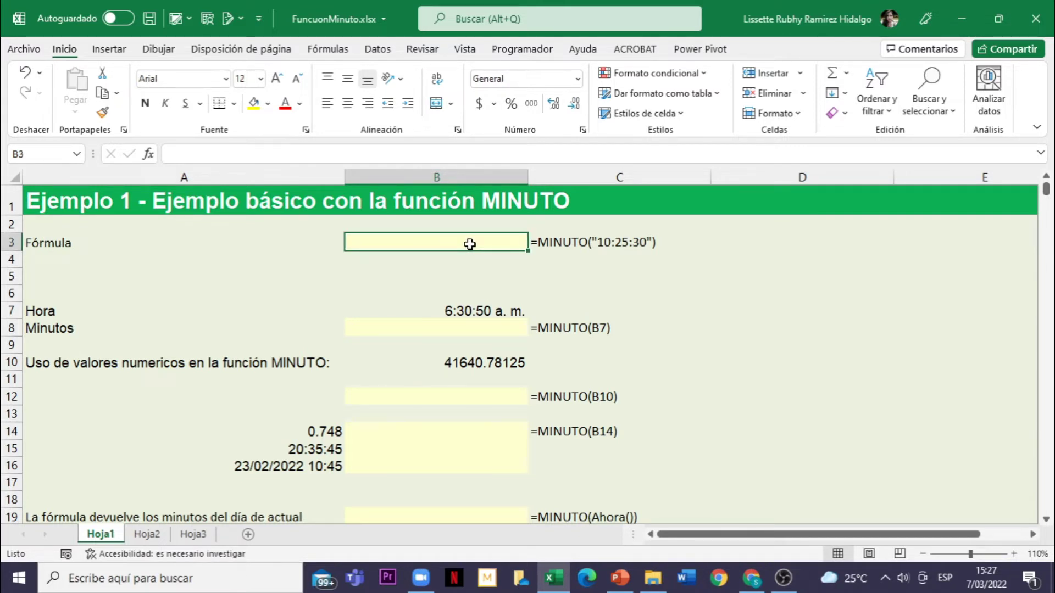
left_click(149, 155)
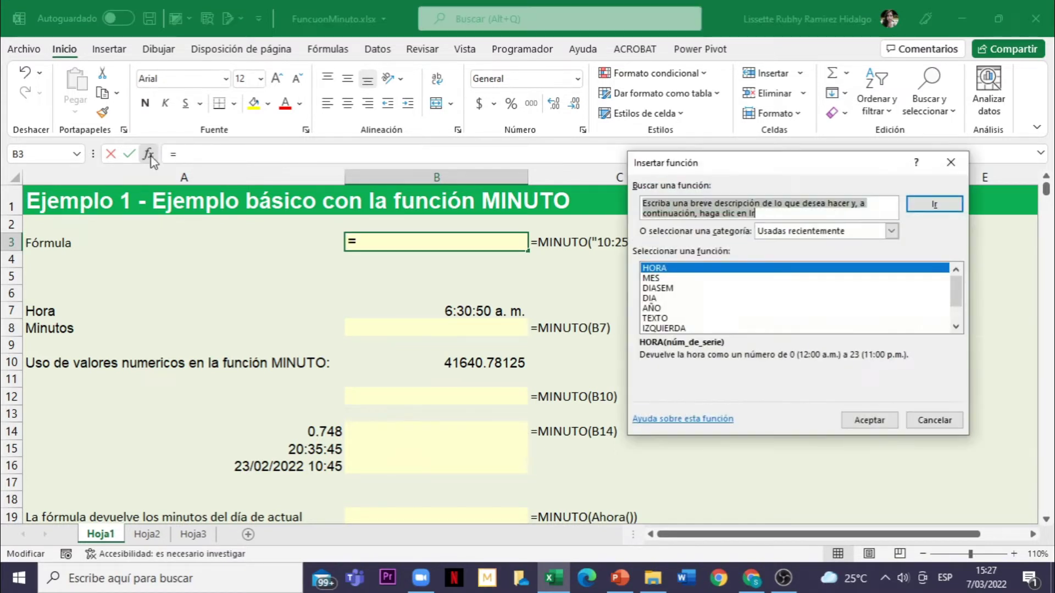
left_click(891, 231)
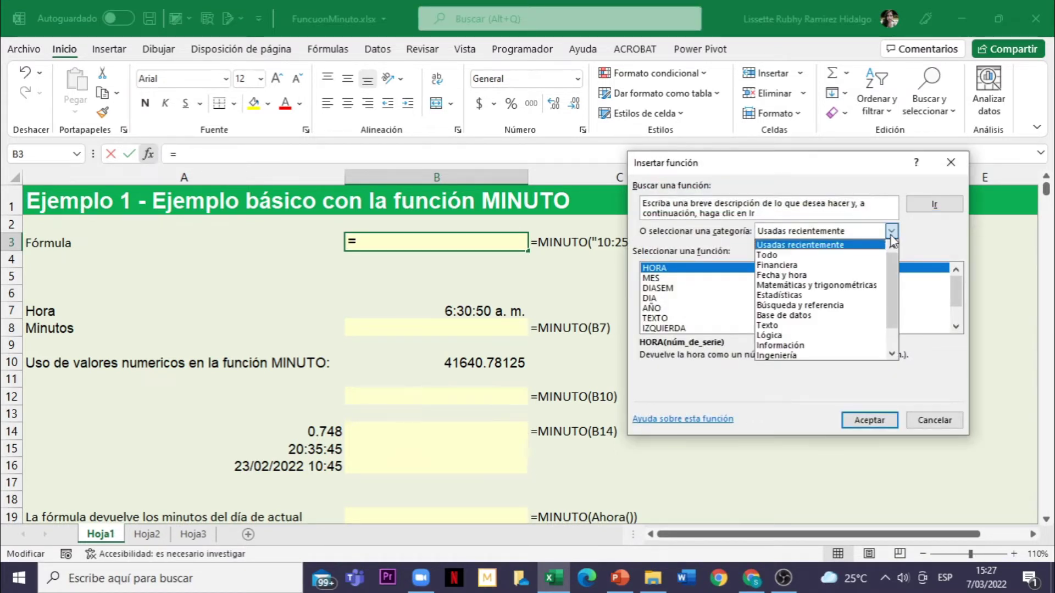
left_click(806, 275)
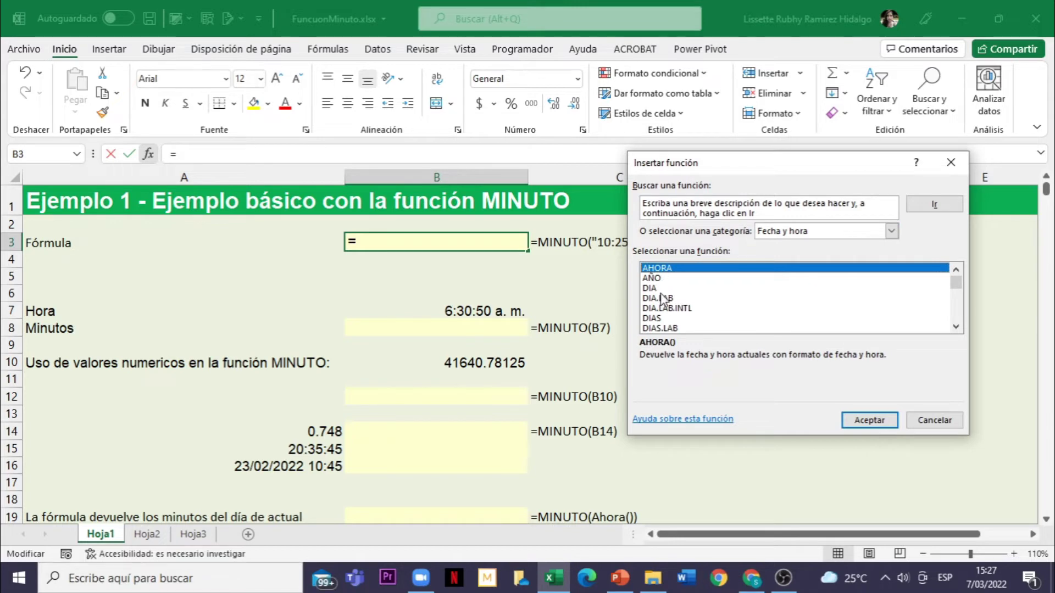
scroll(662, 299, "down", 1)
scroll(663, 307, "down", 2)
scroll(666, 316, "down", 2)
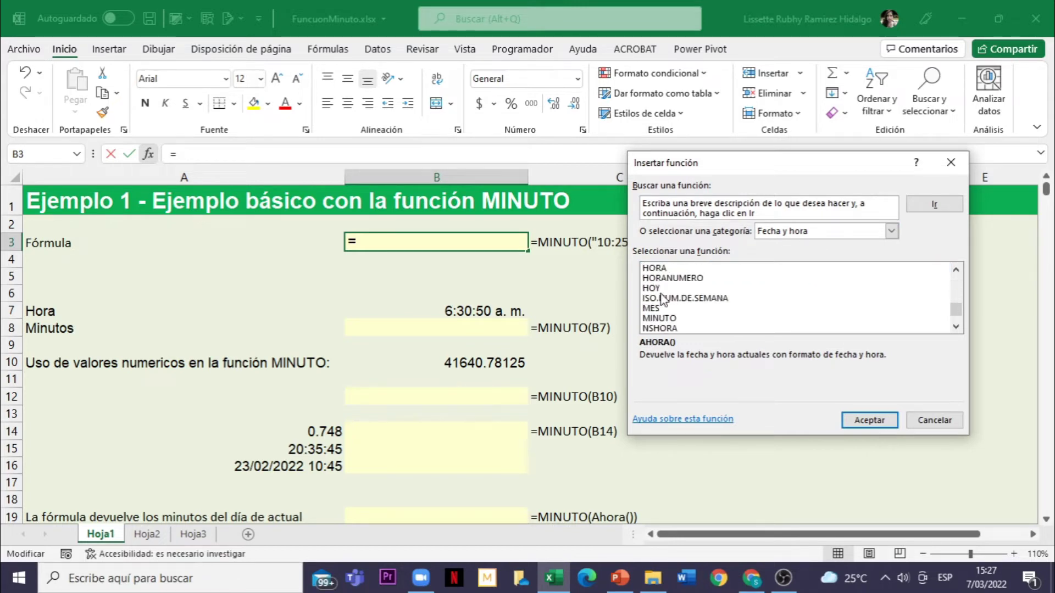
double_click(662, 318)
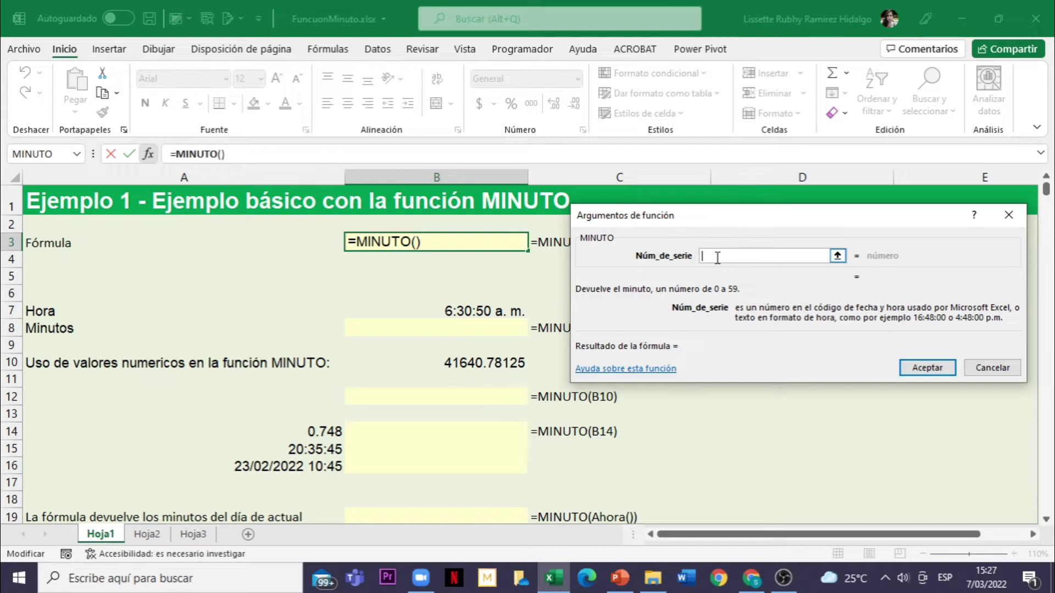
type("\"12")
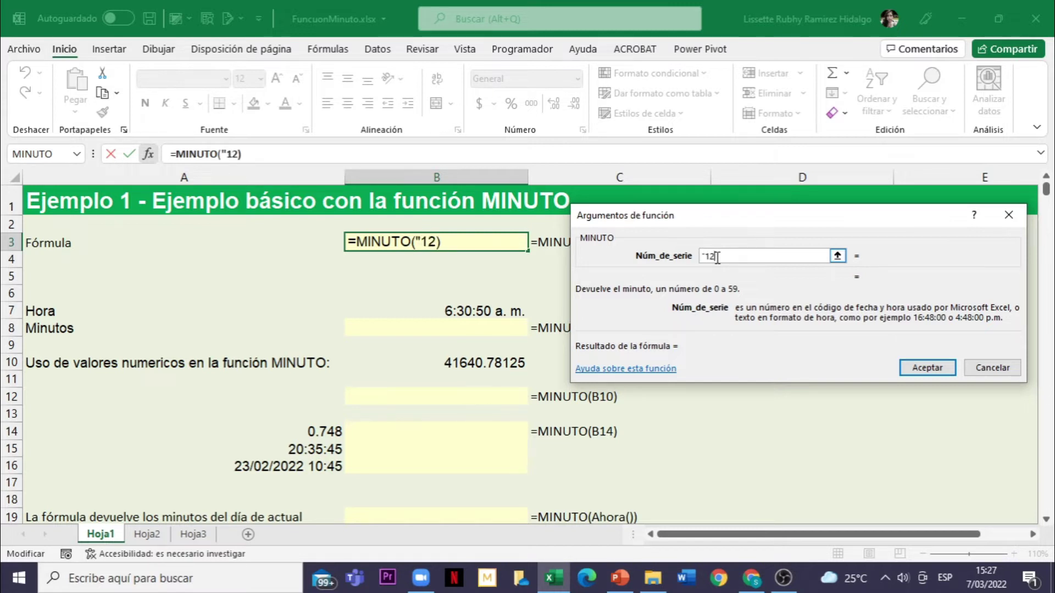
type(":43\"")
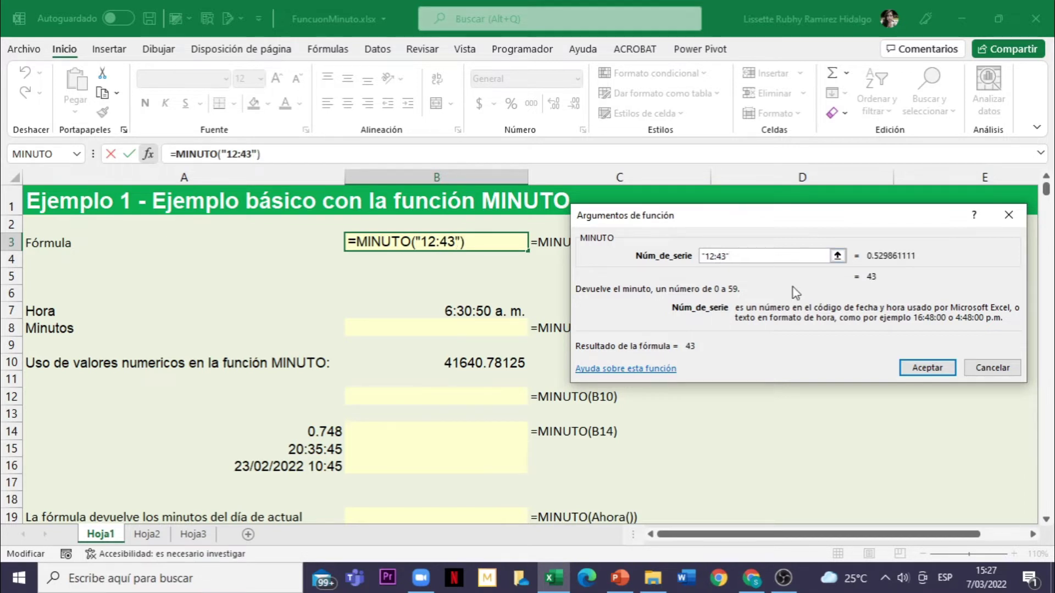
left_click(923, 368)
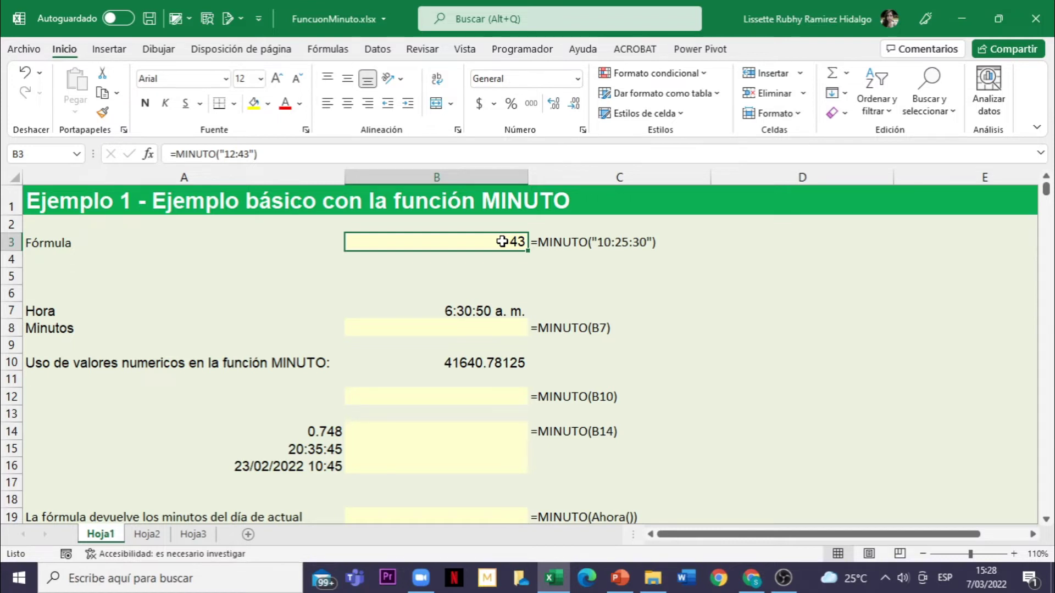
Insert =MINUTO(B7) into B8 to extract 30 from the time 6:30:50 a. m.
left_click(489, 312)
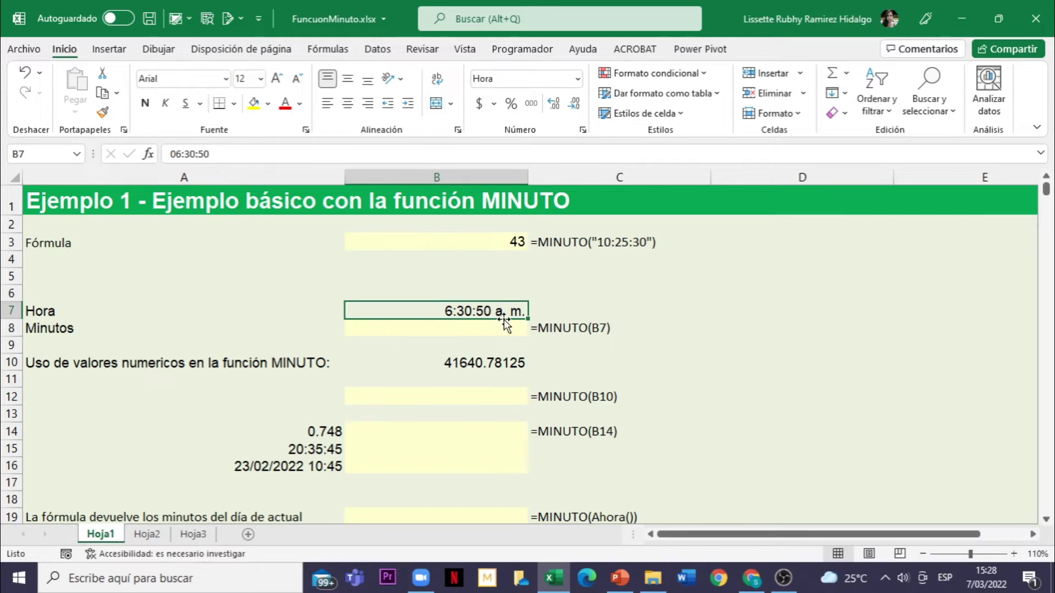
left_click(475, 330)
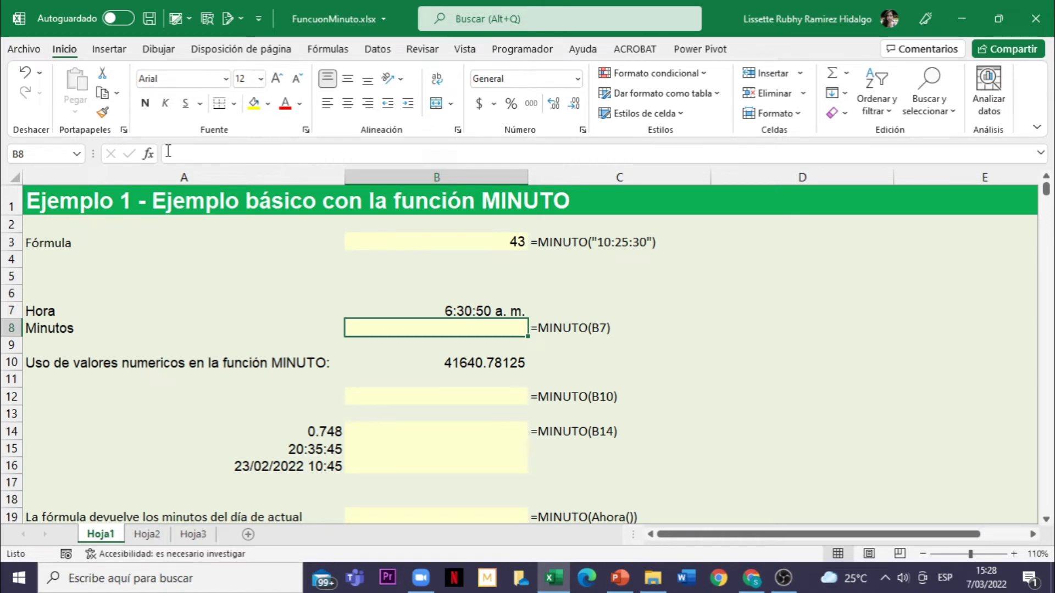
left_click(148, 154)
scroll(667, 323, "down", 1)
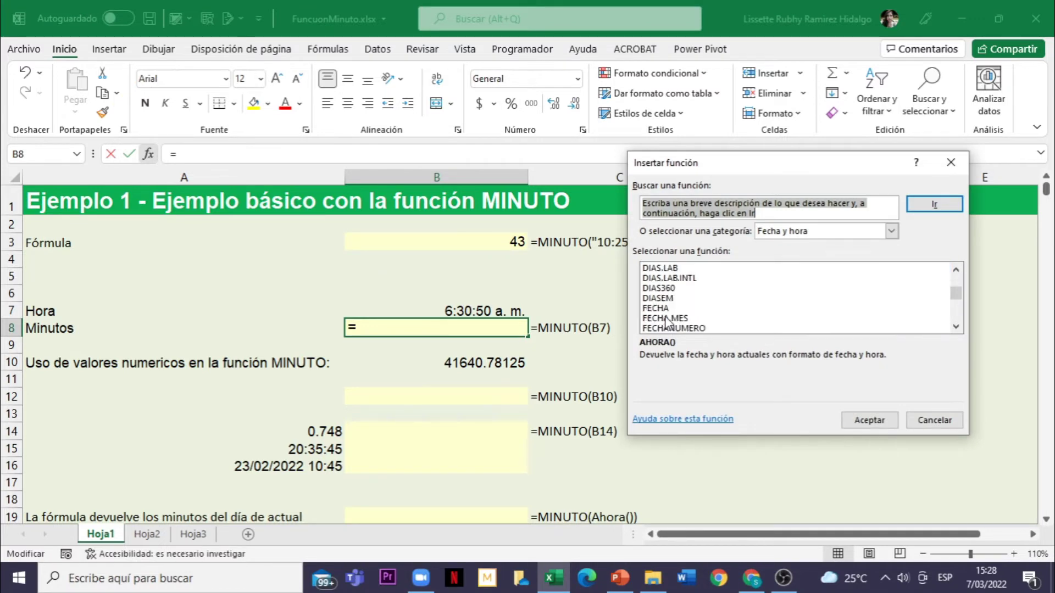
scroll(666, 324, "down", 2)
scroll(667, 323, "down", 2)
left_click(667, 318)
double_click(666, 318)
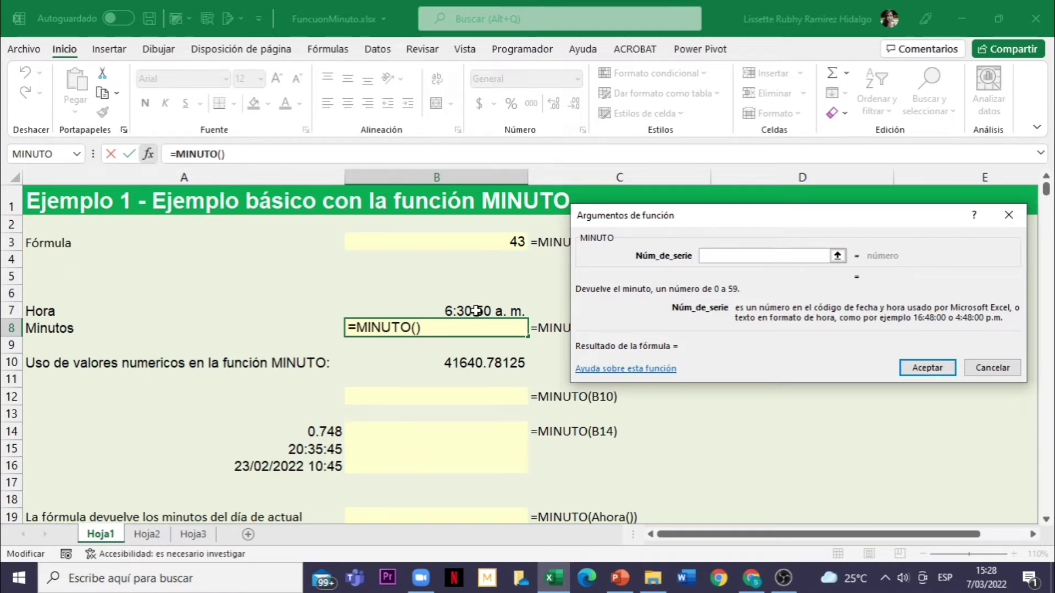
left_click(476, 311)
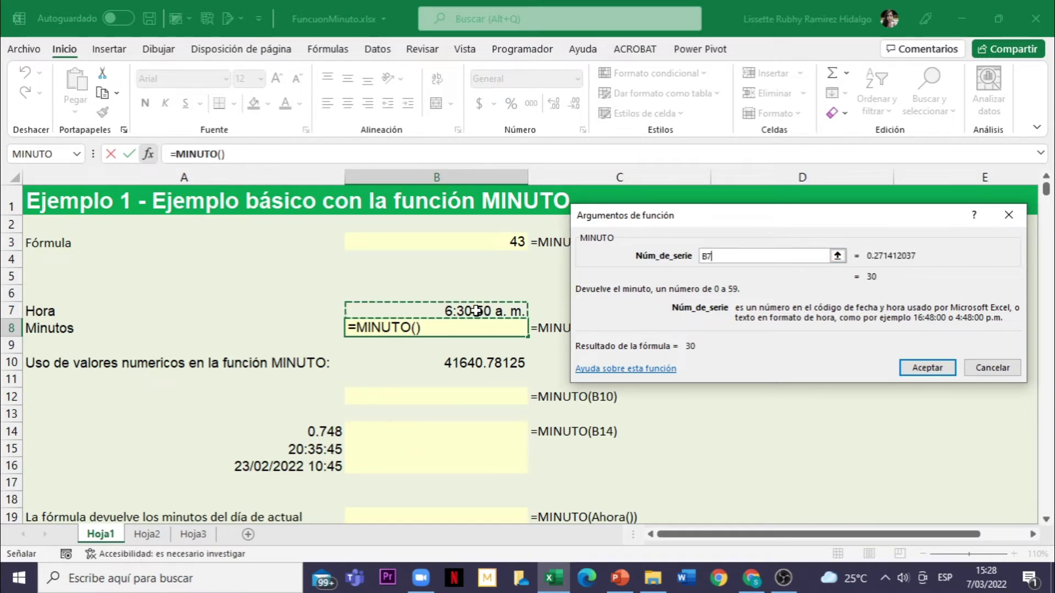
left_click(929, 368)
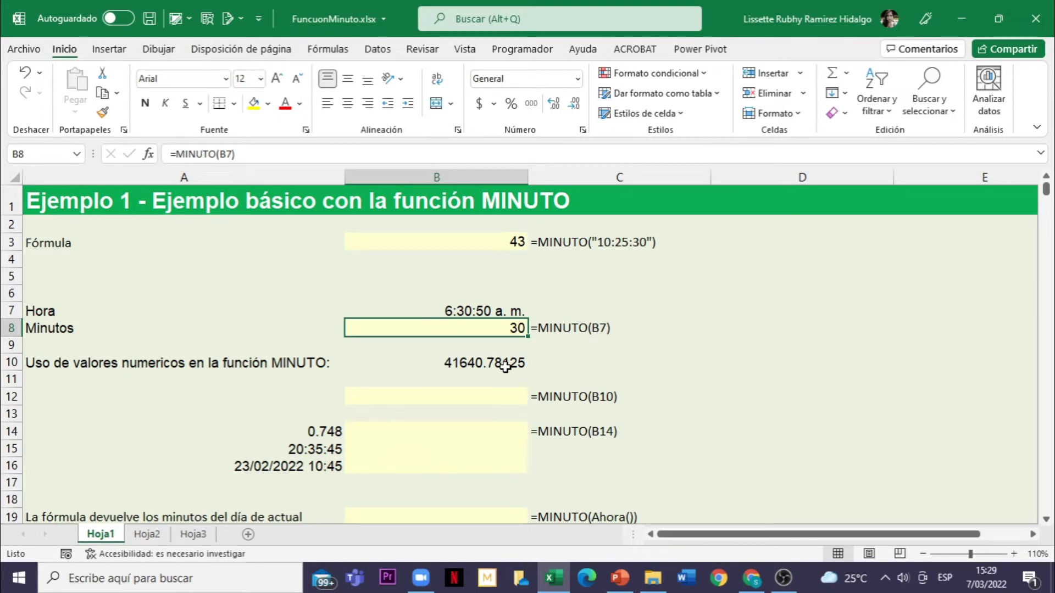
Insert =MINUTO(B10) into B12 to get 45 from the serial number 41640.78125.
left_click(505, 367)
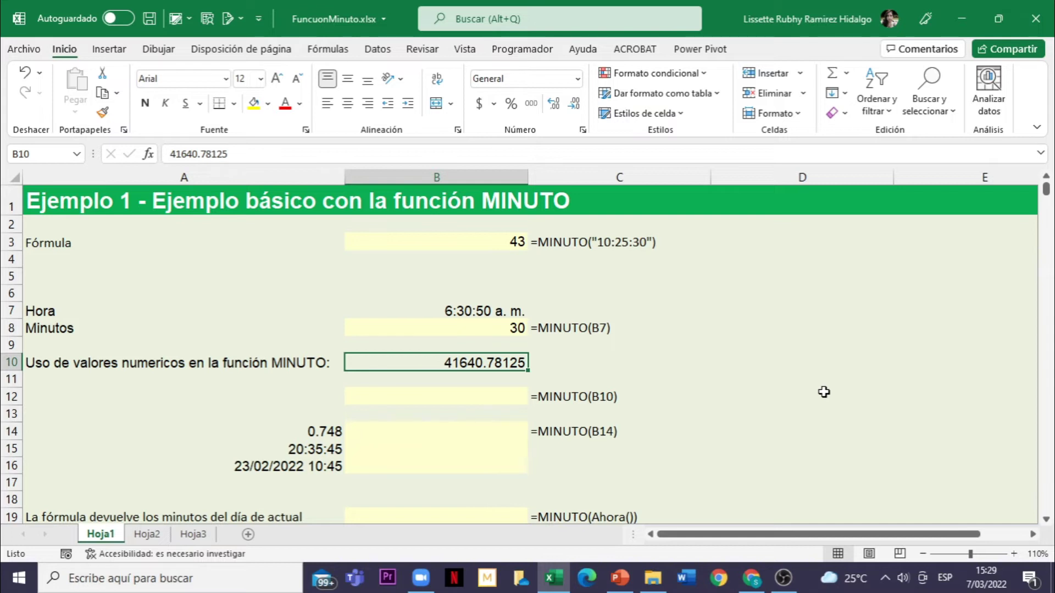
left_click(489, 398)
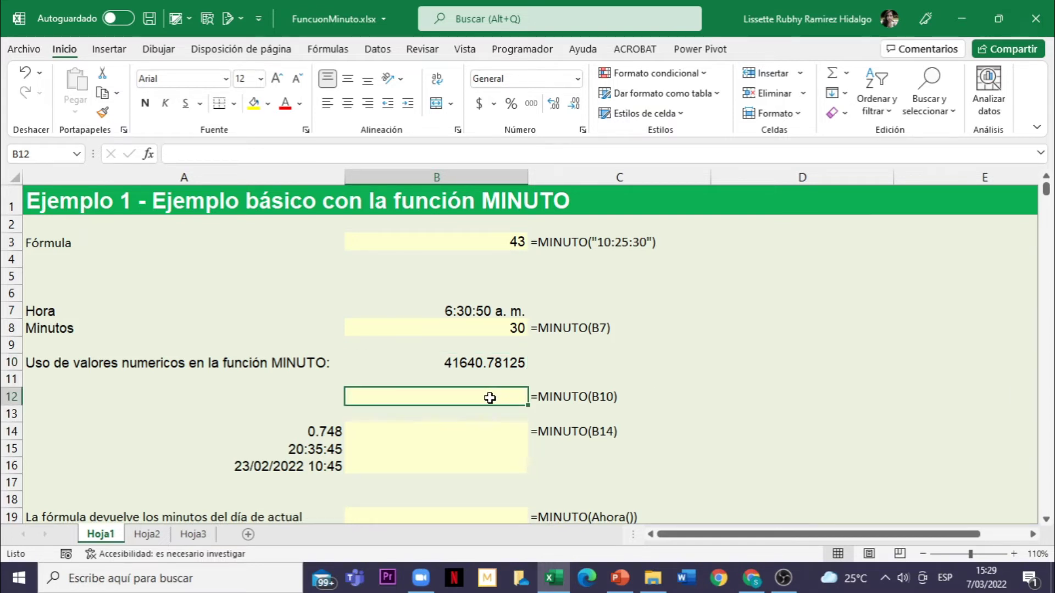
left_click(148, 153)
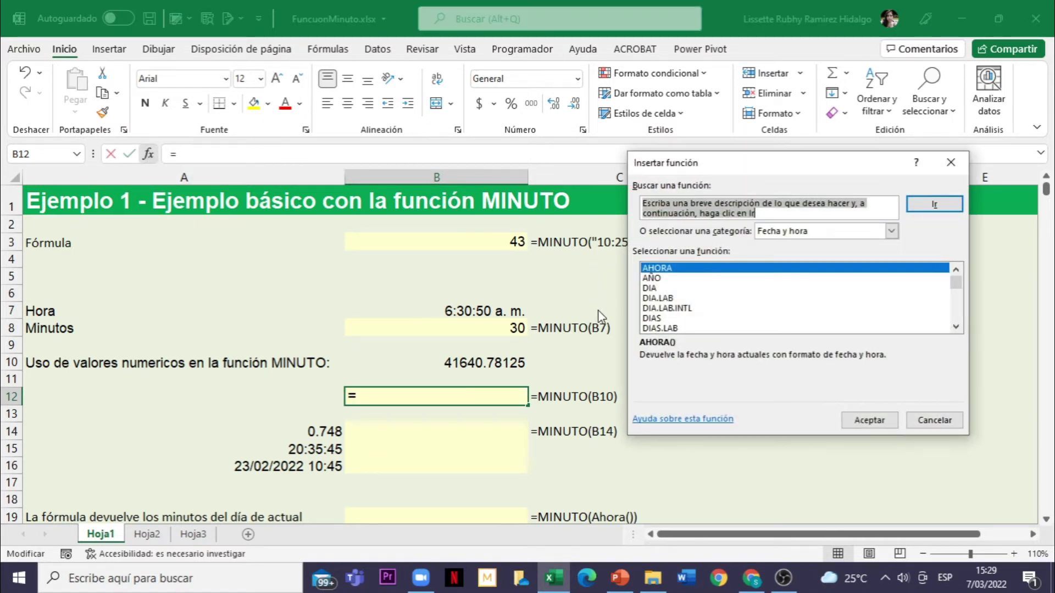
scroll(649, 312, "down", 1)
scroll(649, 312, "down", 1)
scroll(648, 312, "down", 1)
scroll(649, 312, "down", 2)
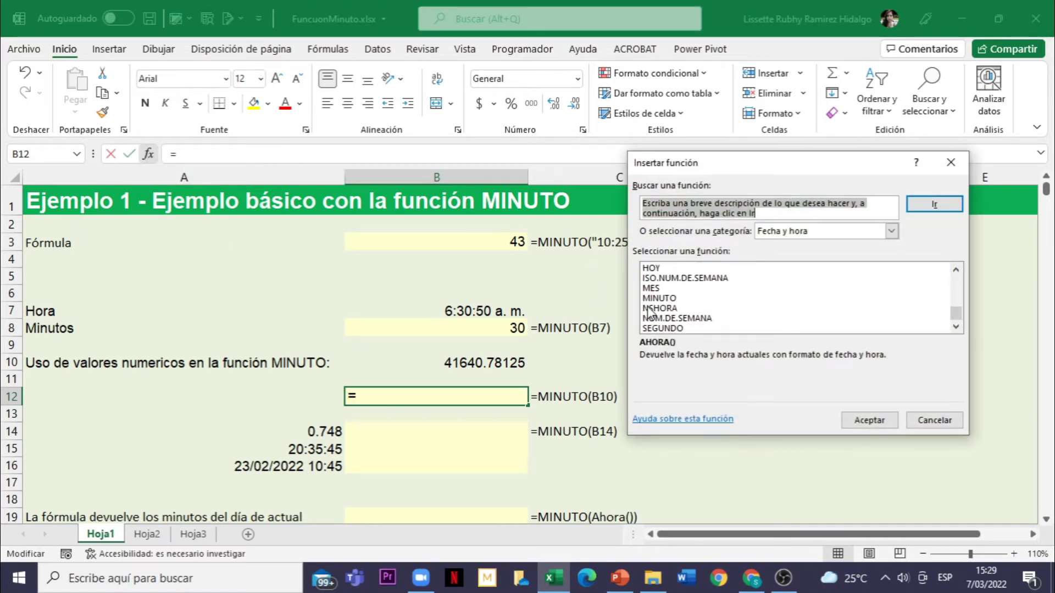
double_click(670, 299)
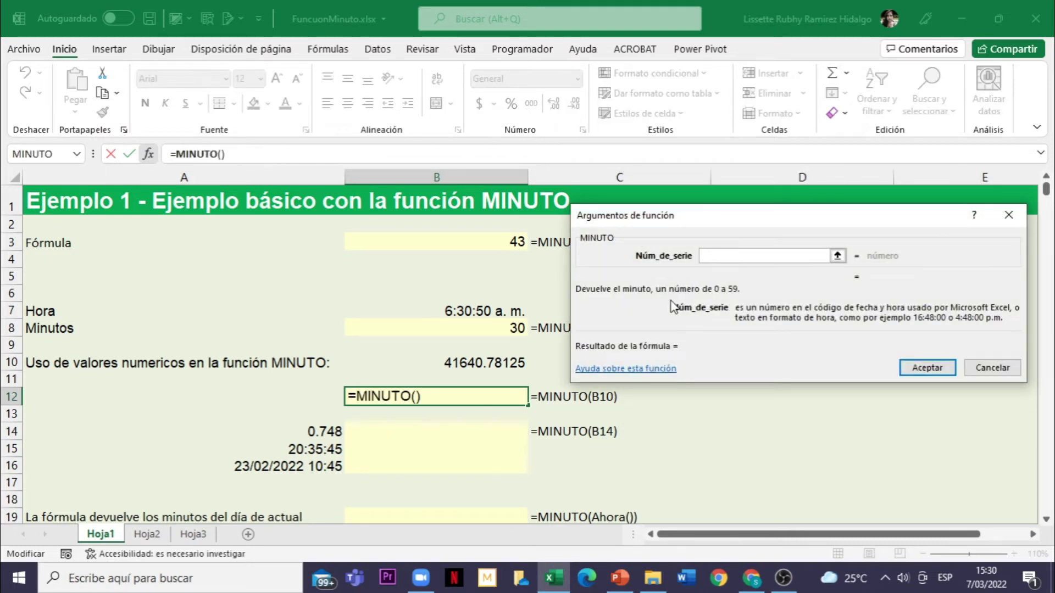
left_click(470, 364)
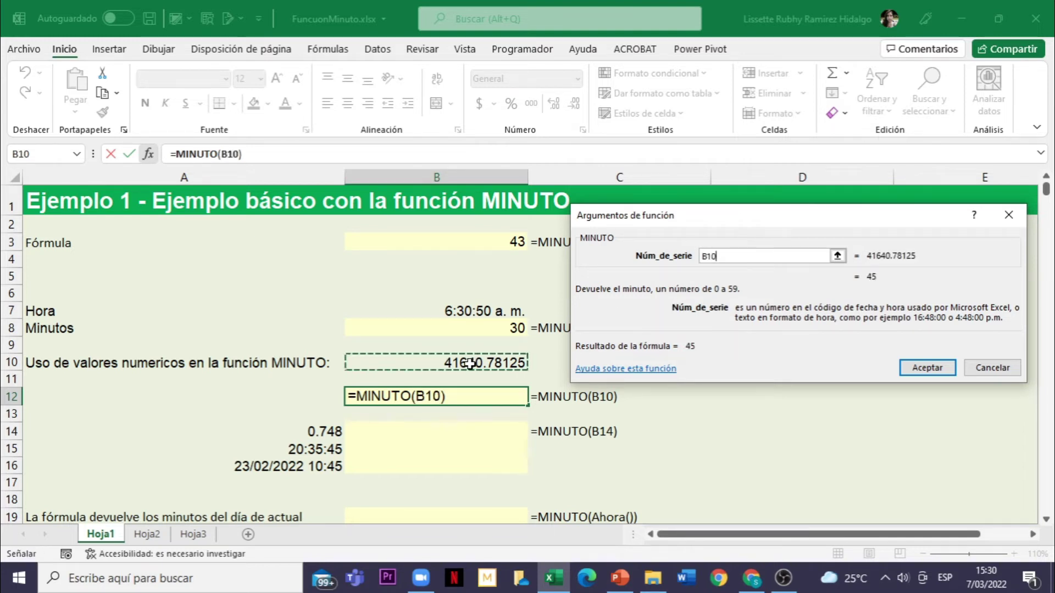
left_click(918, 372)
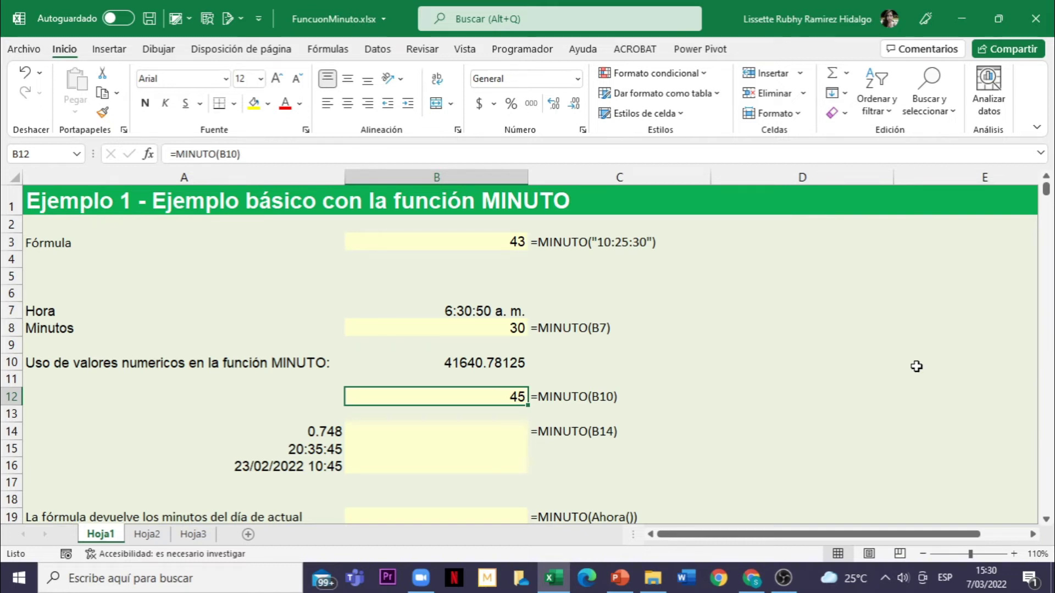
left_click(477, 428)
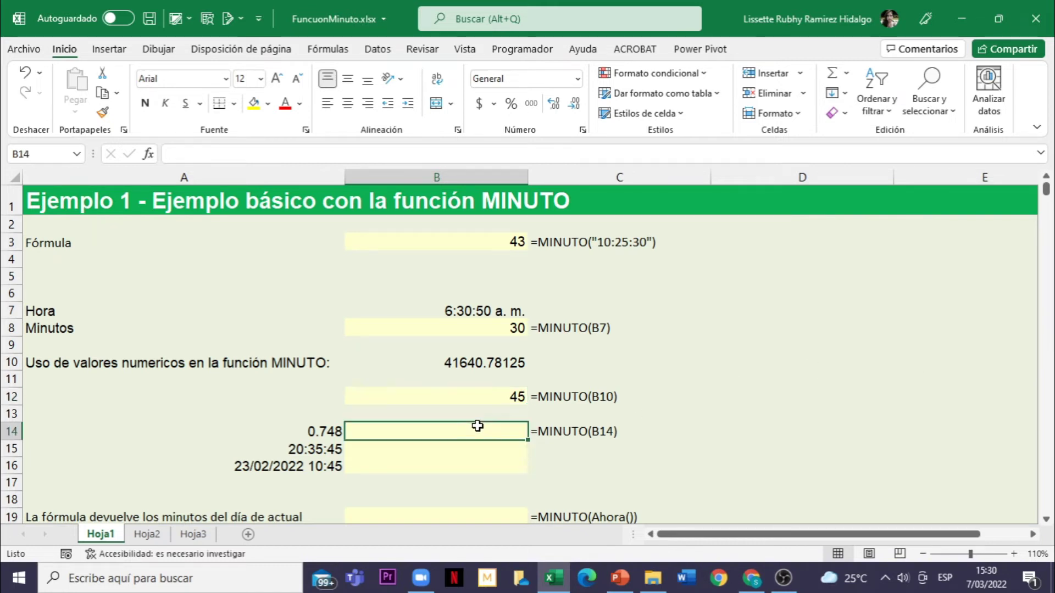
left_click(264, 423)
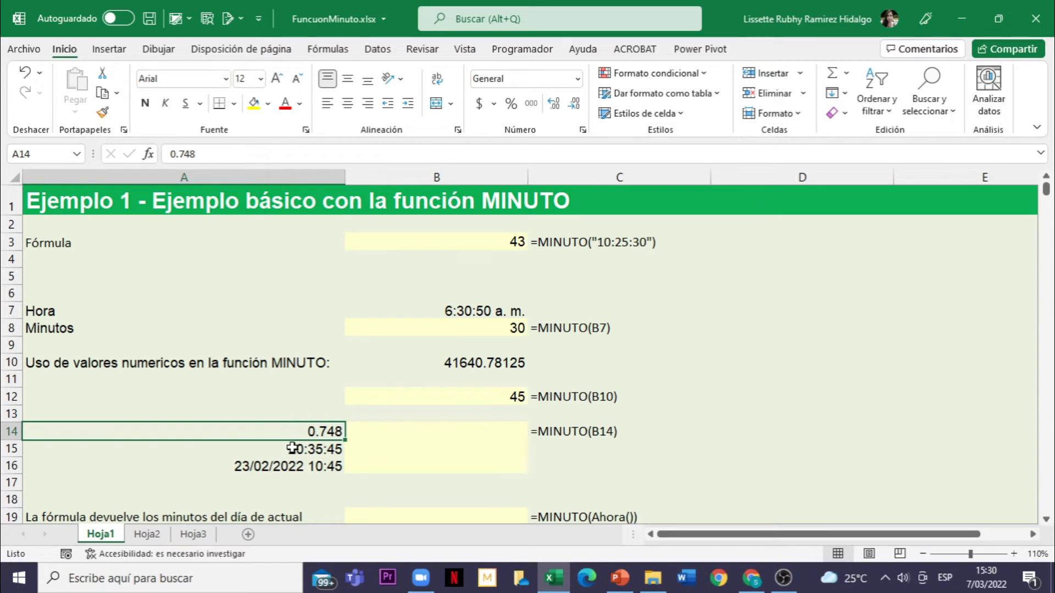
left_click(294, 466)
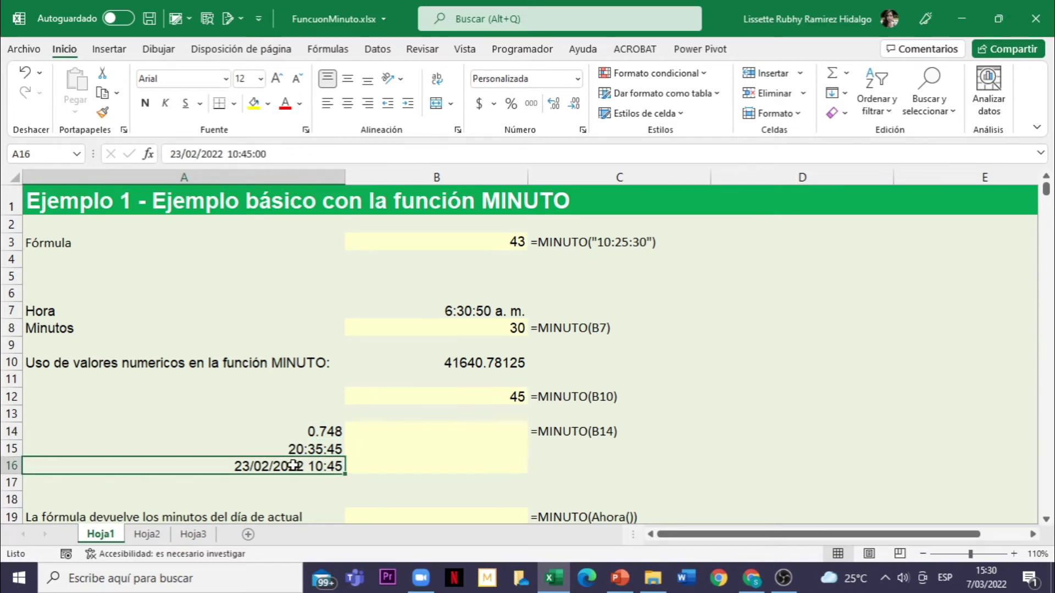
scroll(448, 366, "down", 1)
left_click(448, 366)
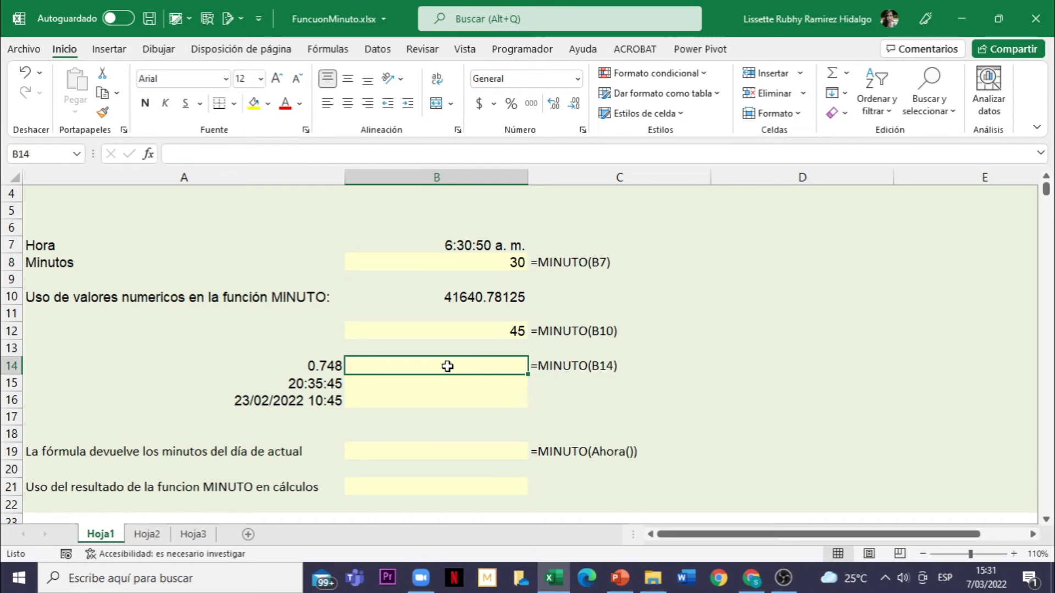
Type =minuto(A14) into B14, returning 57.
type("=")
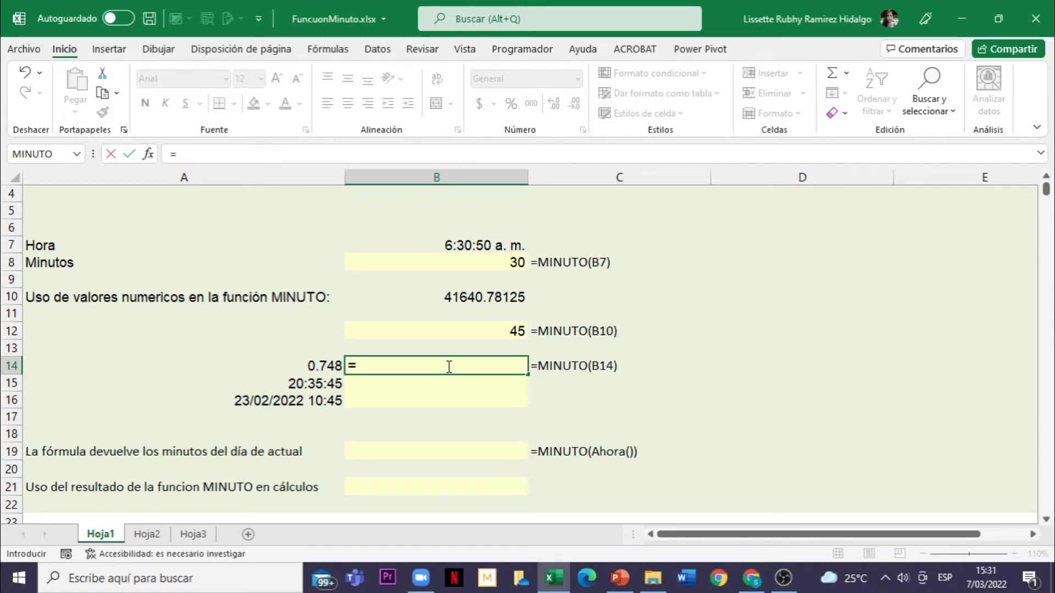
type("minu")
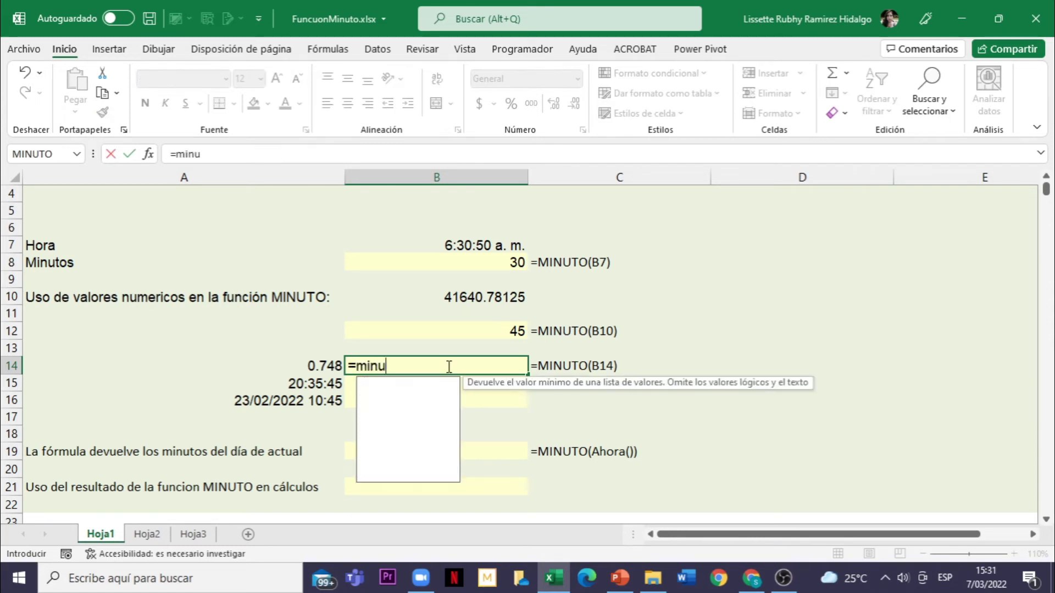
type("to(")
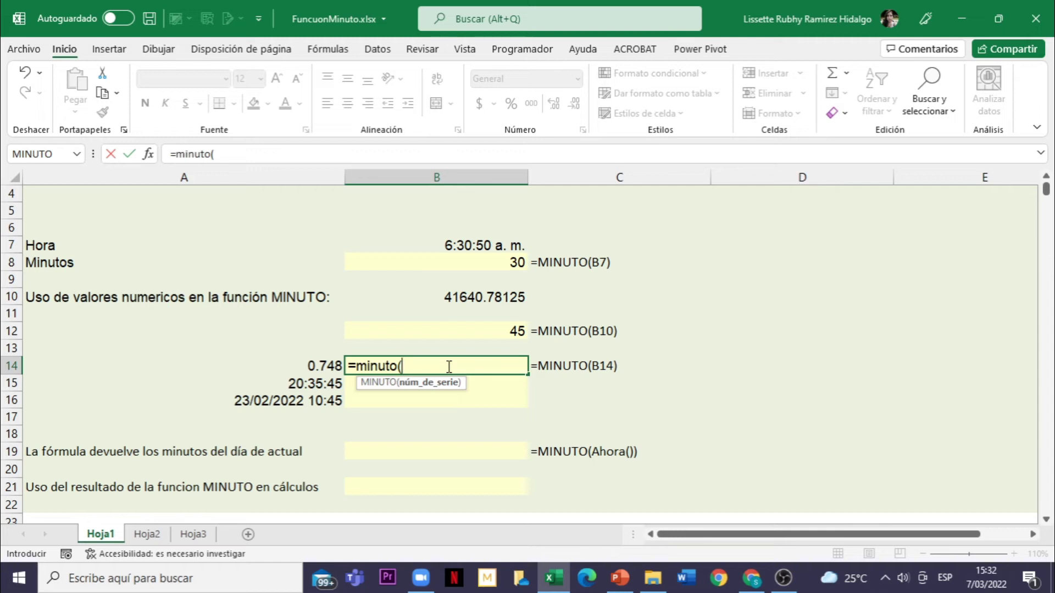
left_click(314, 365)
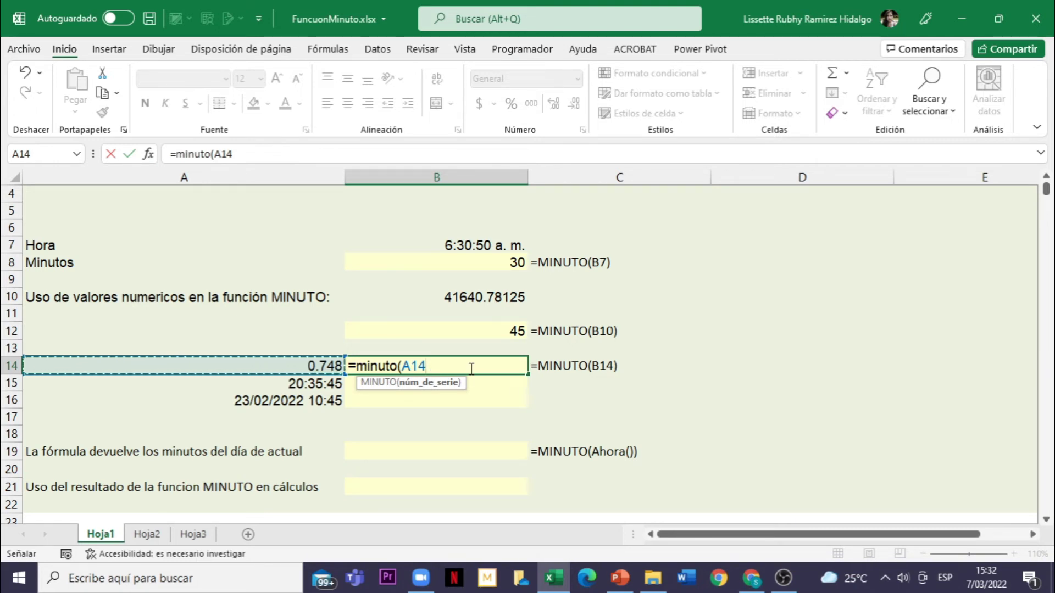
type(")")
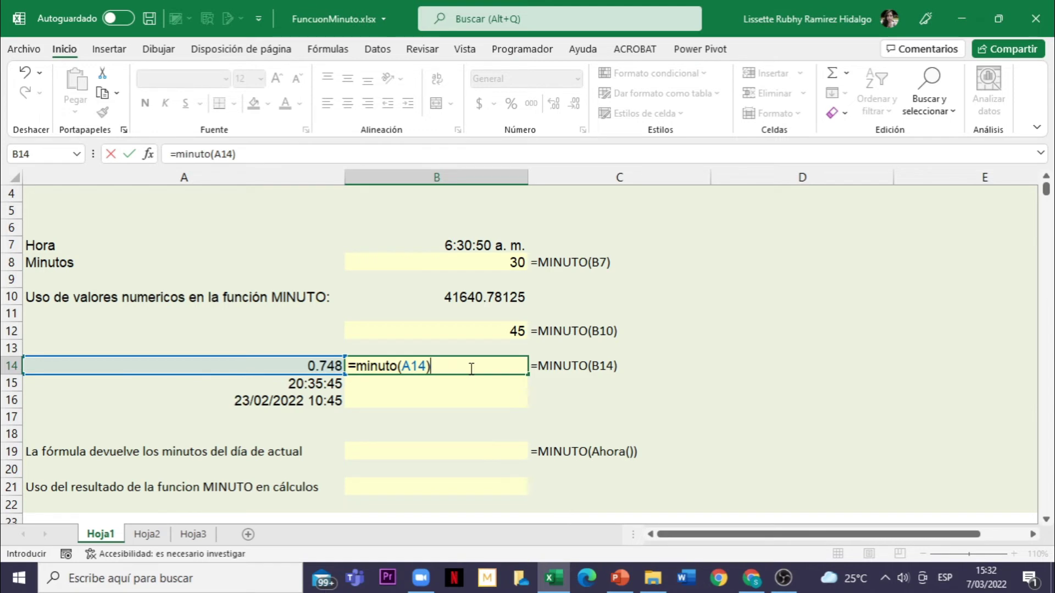
key("Return")
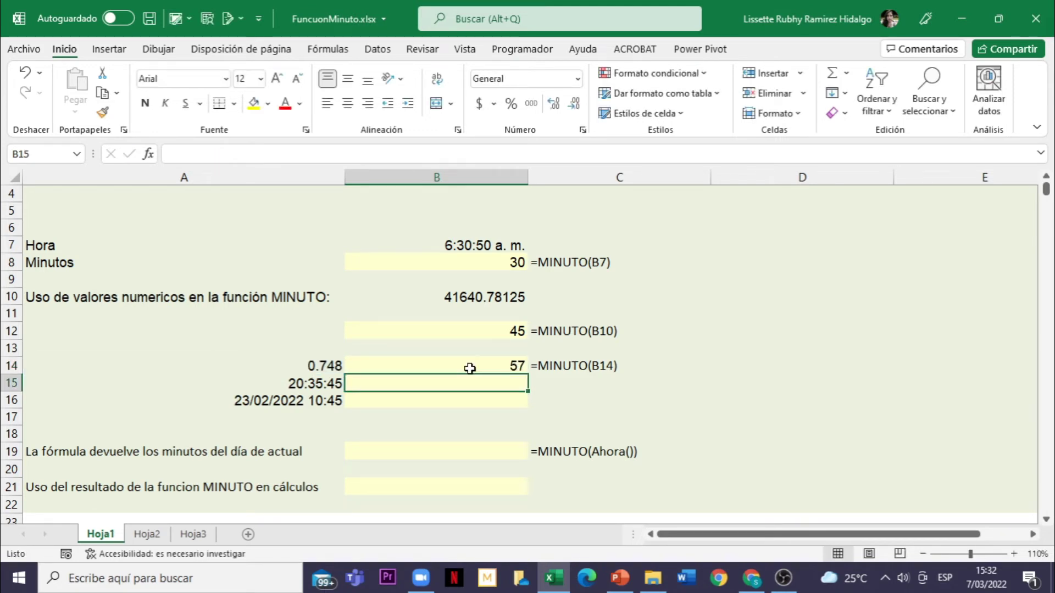
Fill the B14 formula down to B16 and verify B15 and B16 show 35 and 45.
left_click(470, 368)
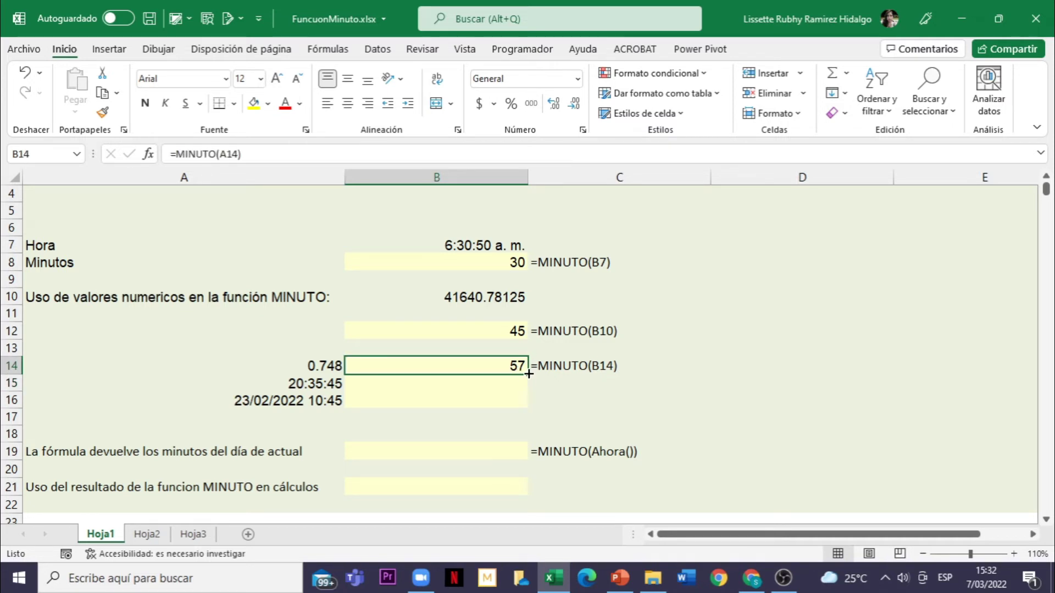
left_click_drag(529, 374, 525, 393)
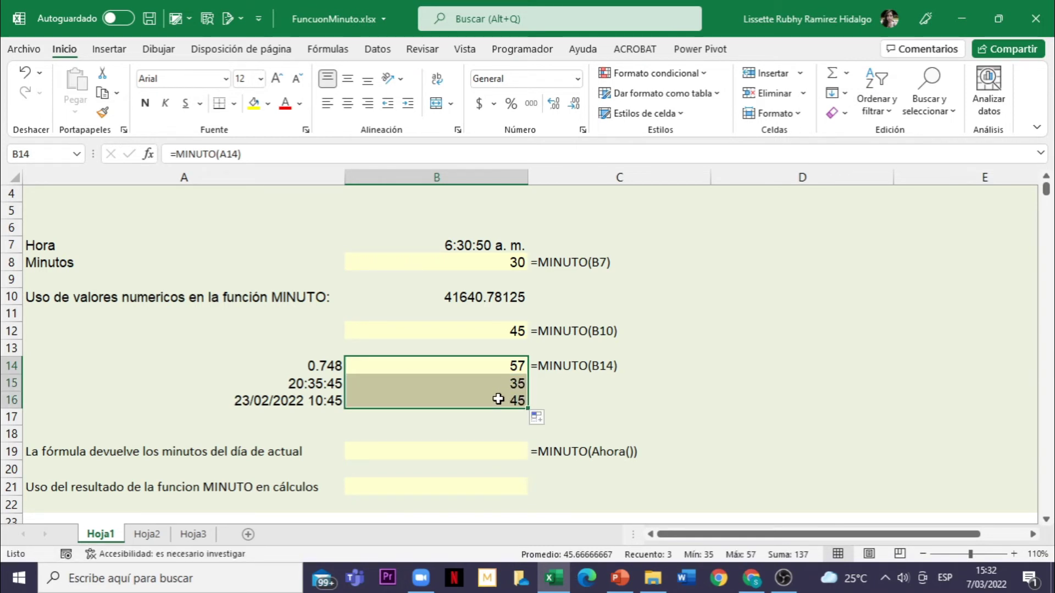
left_click(497, 387)
left_click(507, 405)
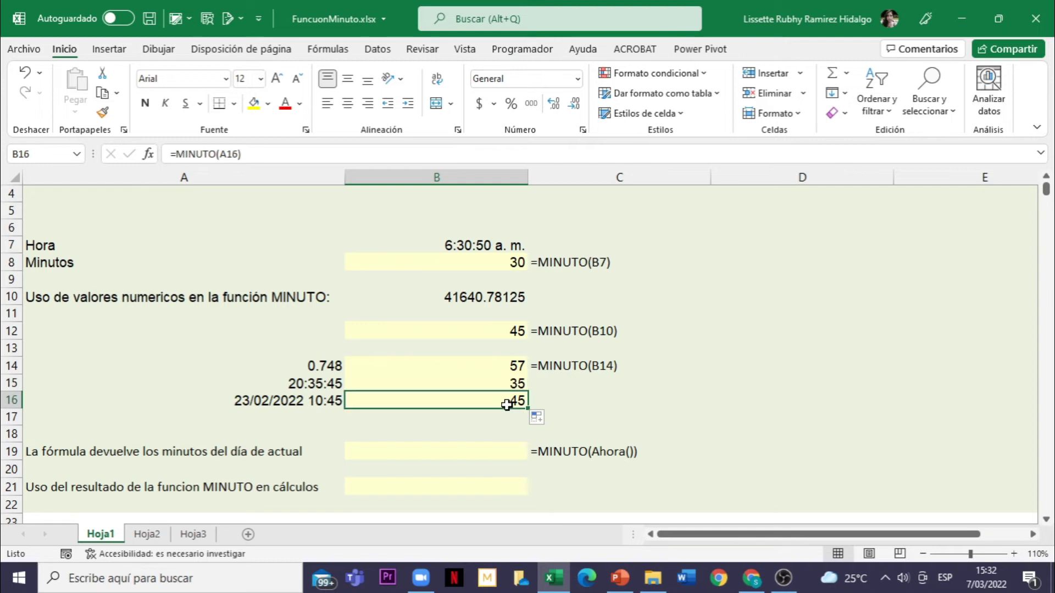
left_click(505, 366)
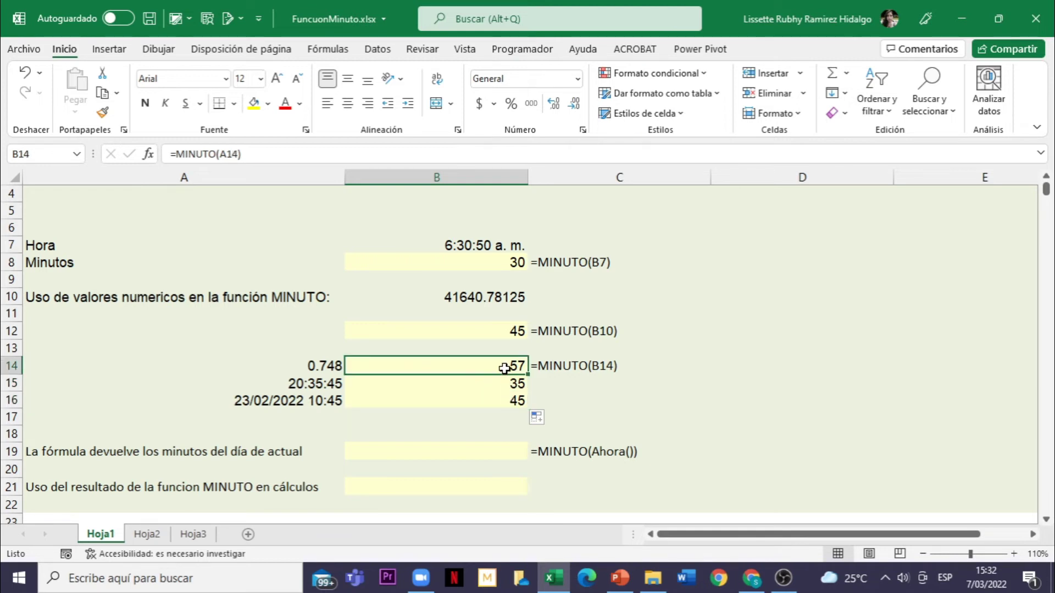
left_click(505, 381)
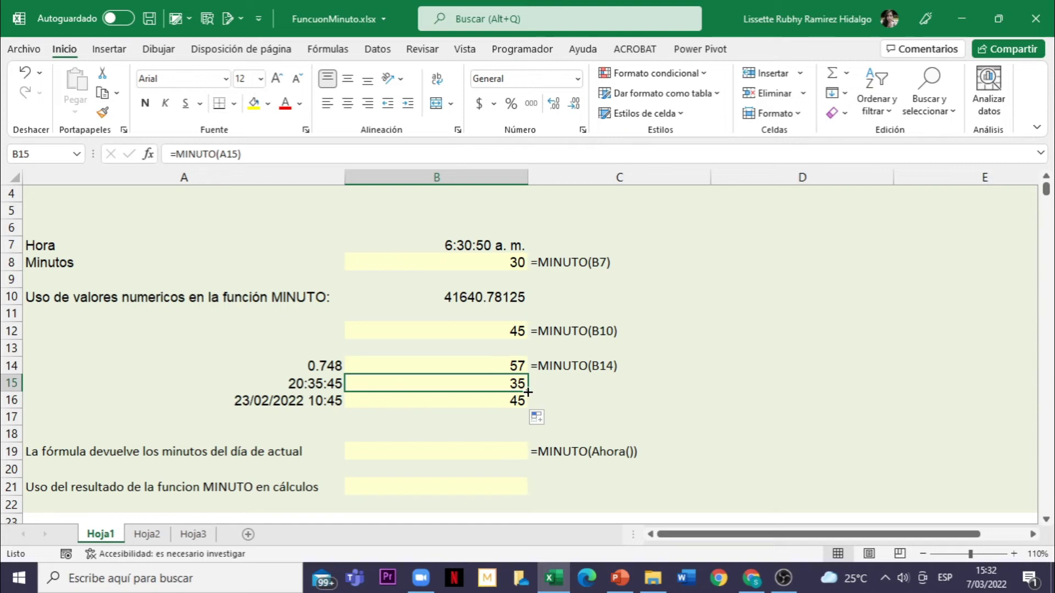
left_click(509, 368)
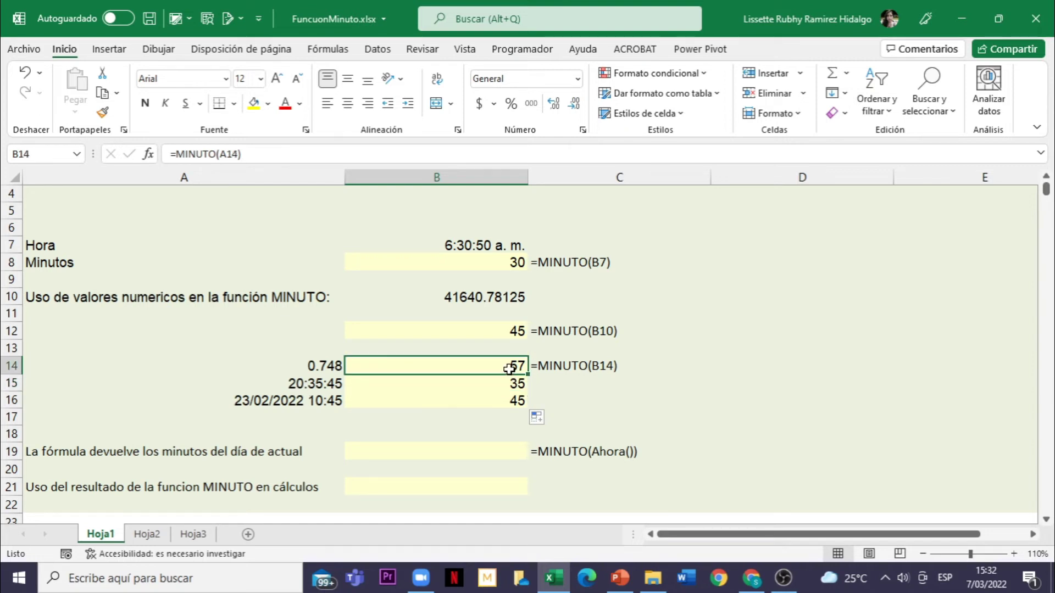
left_click(506, 396)
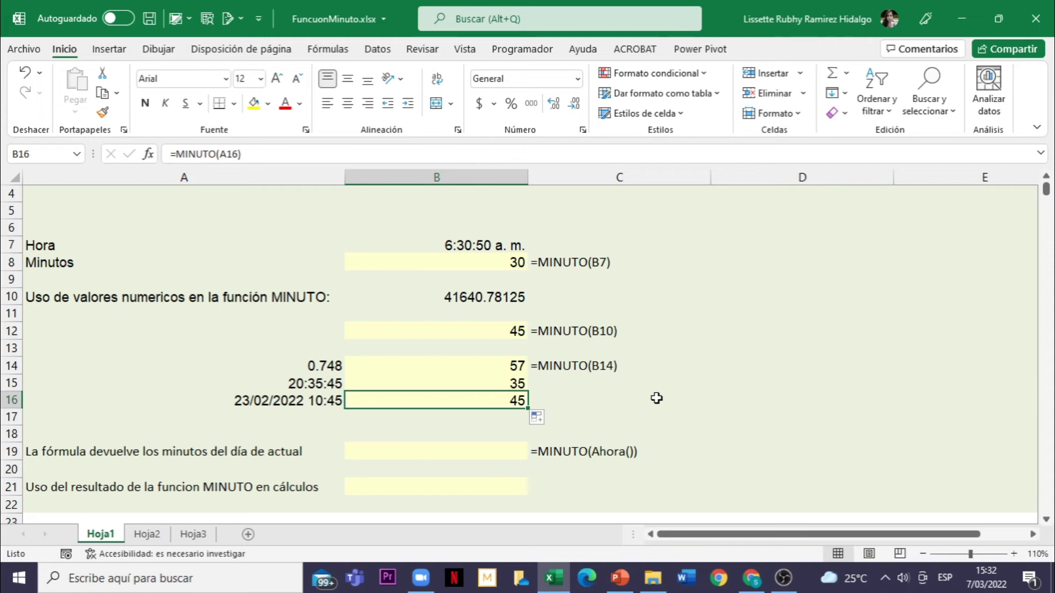
scroll(657, 398, "down", 1)
scroll(656, 399, "down", 1)
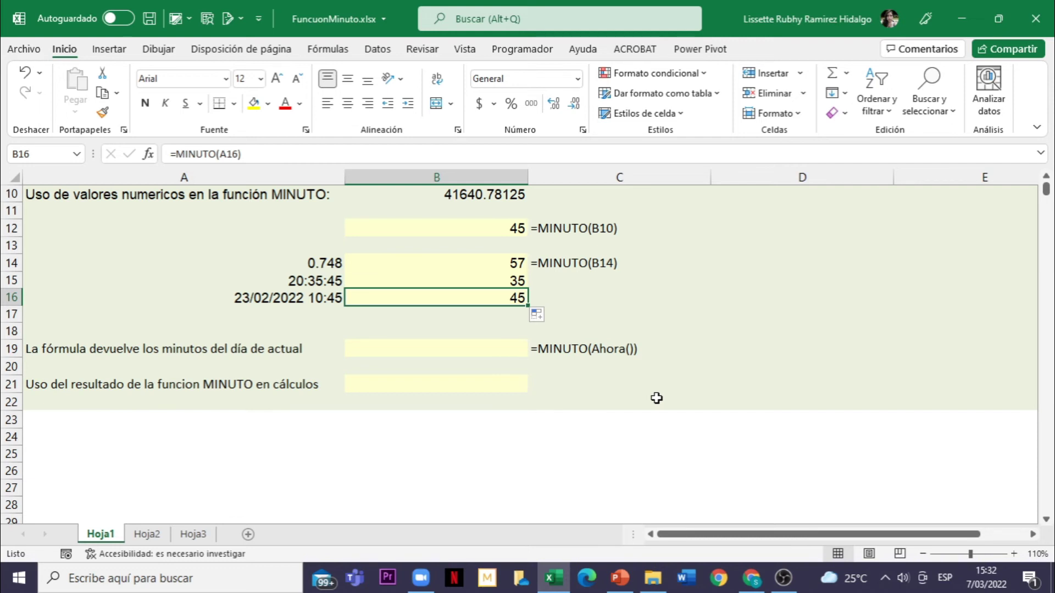
Insert =MINUTO(AHORA()) into B19 to show the current minute, 33.
left_click(428, 351)
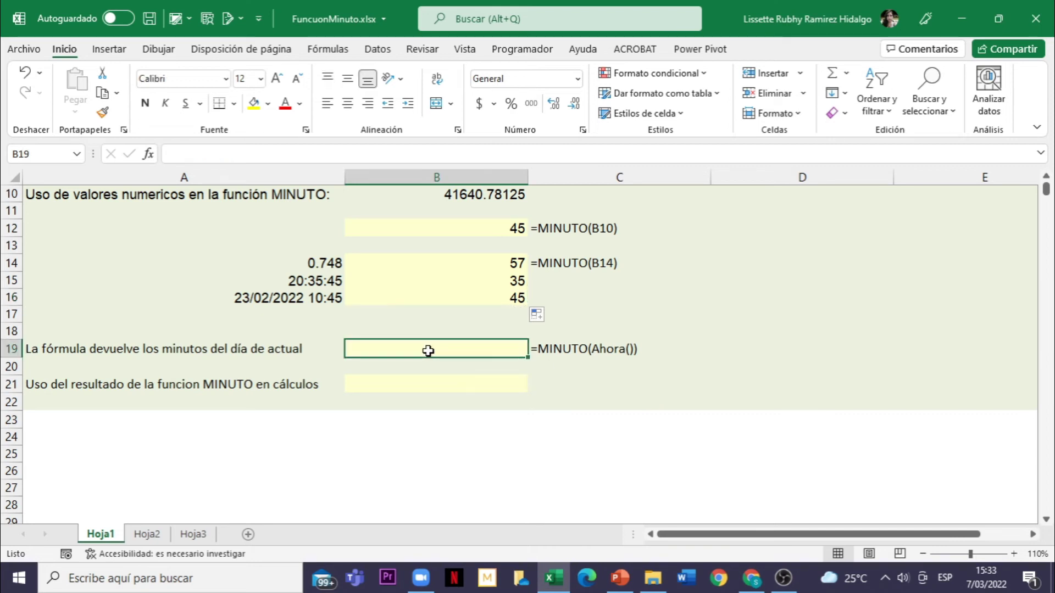
left_click(148, 154)
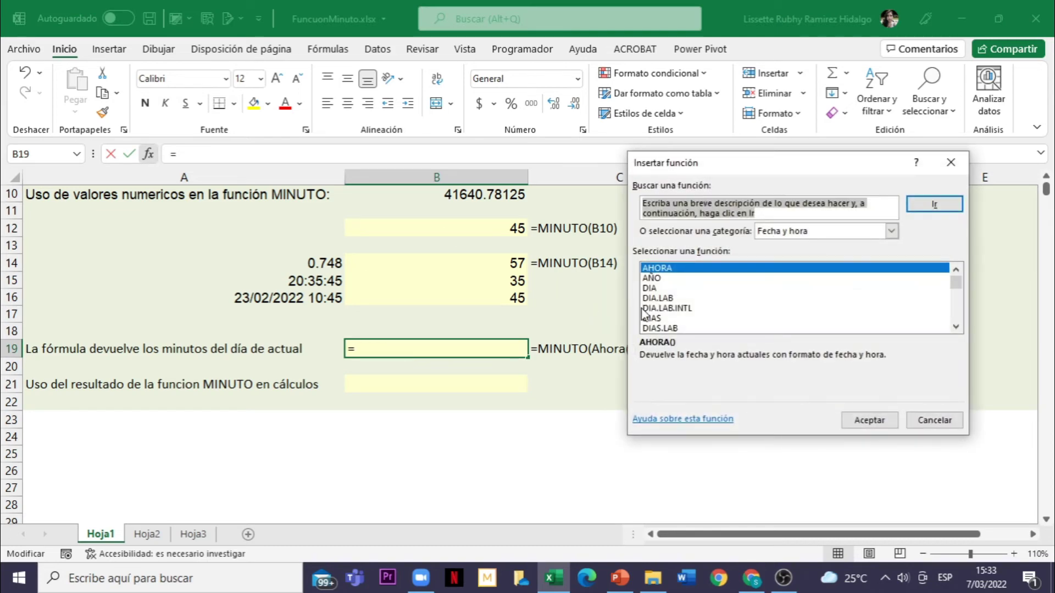
scroll(644, 314, "down", 3)
scroll(653, 314, "down", 2)
double_click(675, 317)
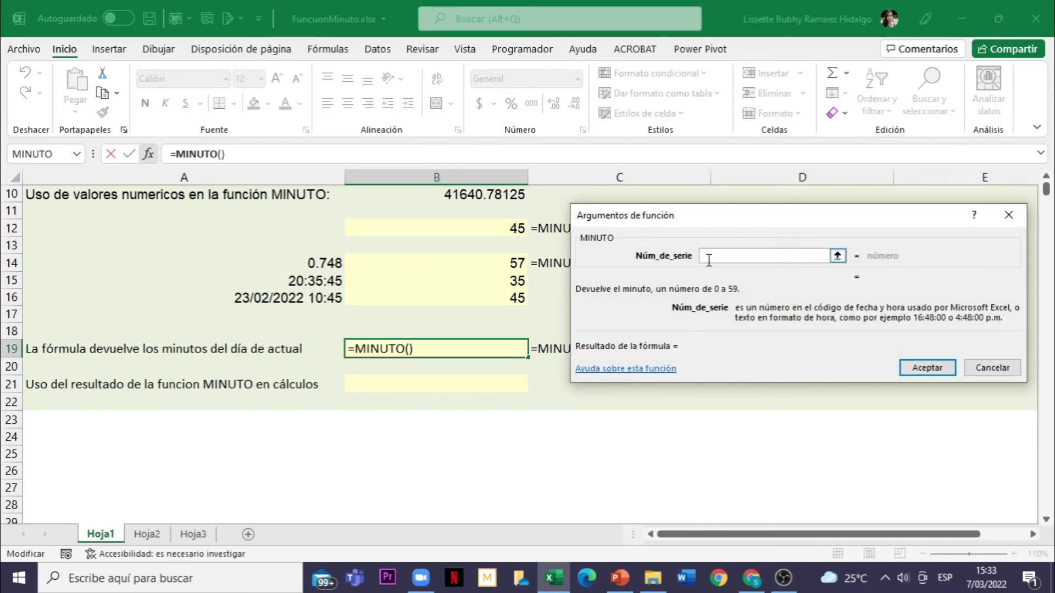
type("a")
type("hora()")
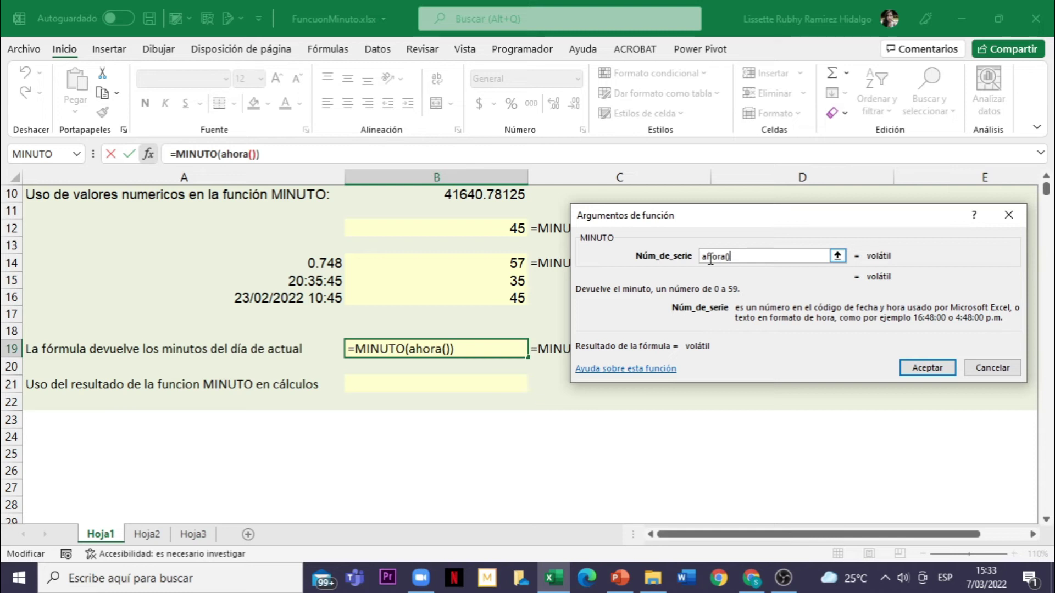
left_click(917, 368)
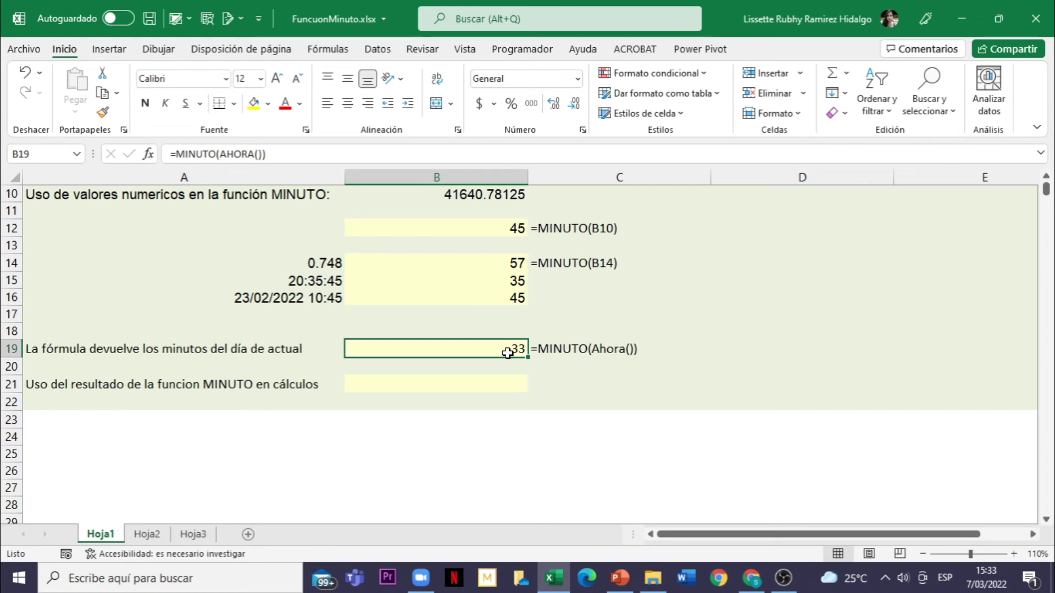
Enter =MINUTO(A14)+5 in B21 so it returns 62.
left_click(491, 381)
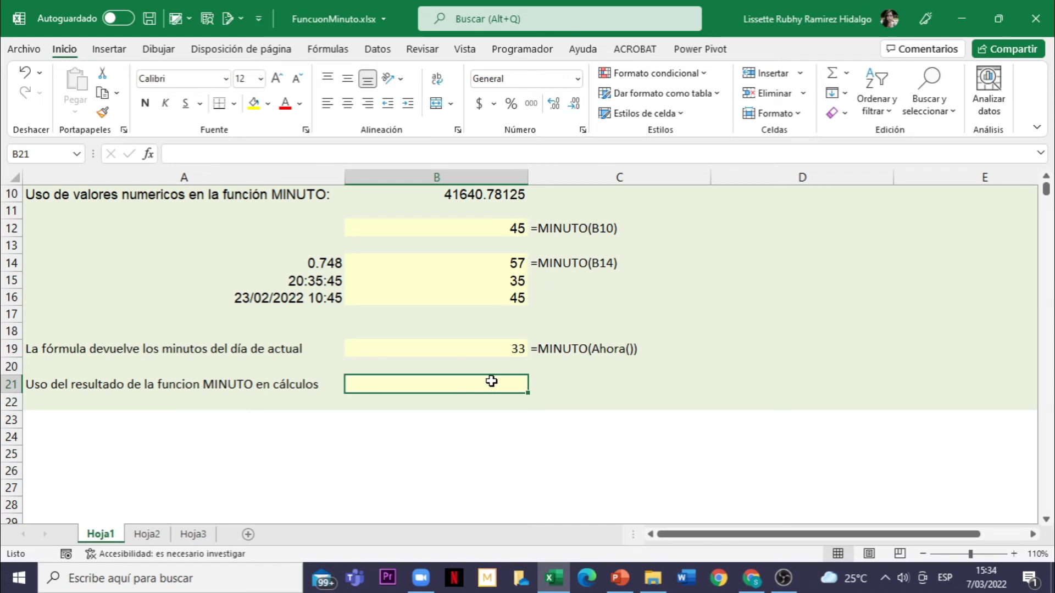
type("=")
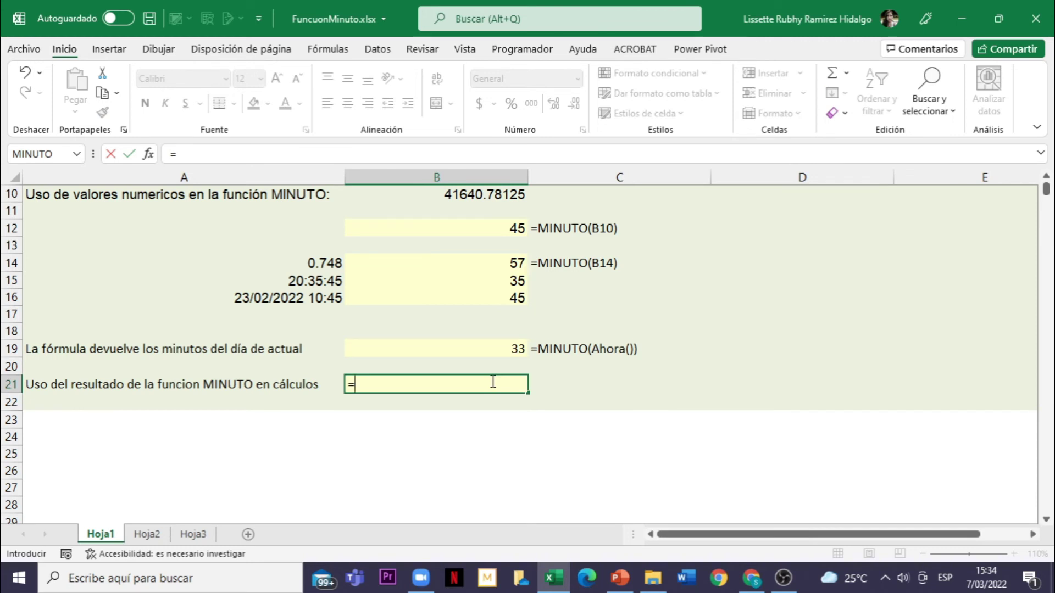
type("mi")
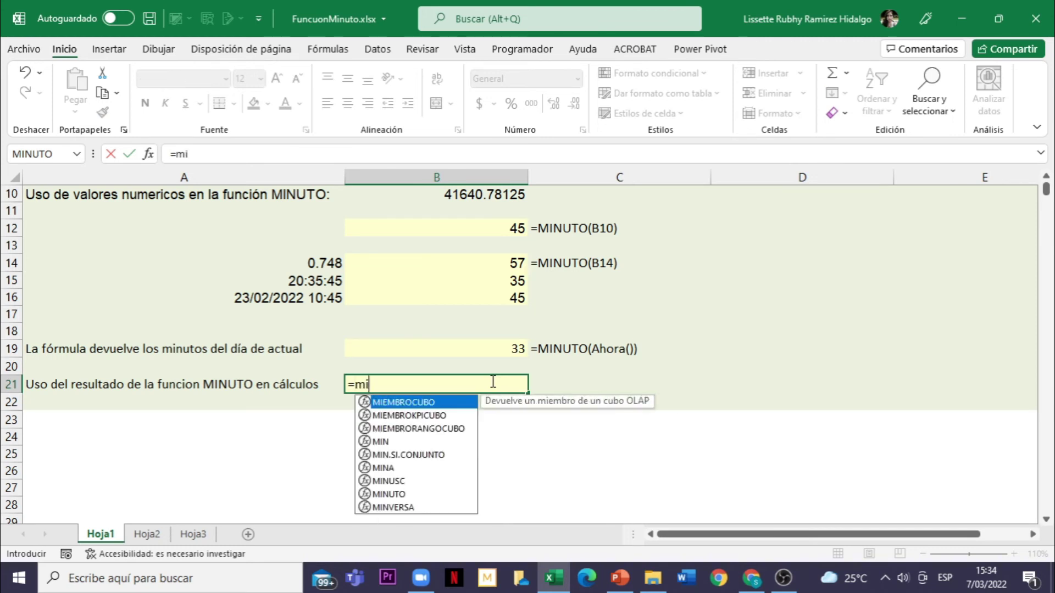
type("nuto(")
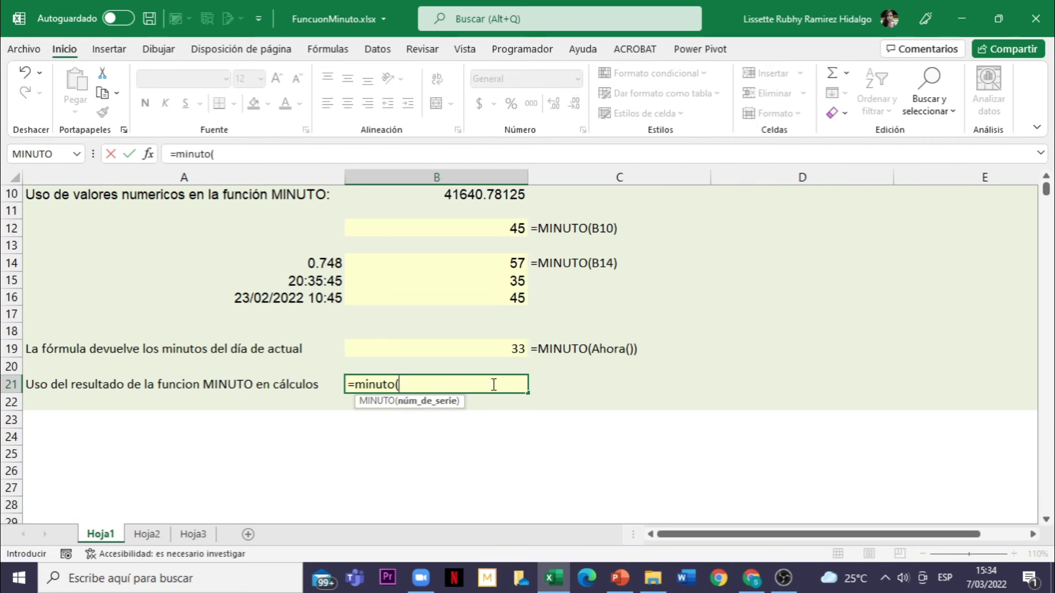
left_click(327, 267)
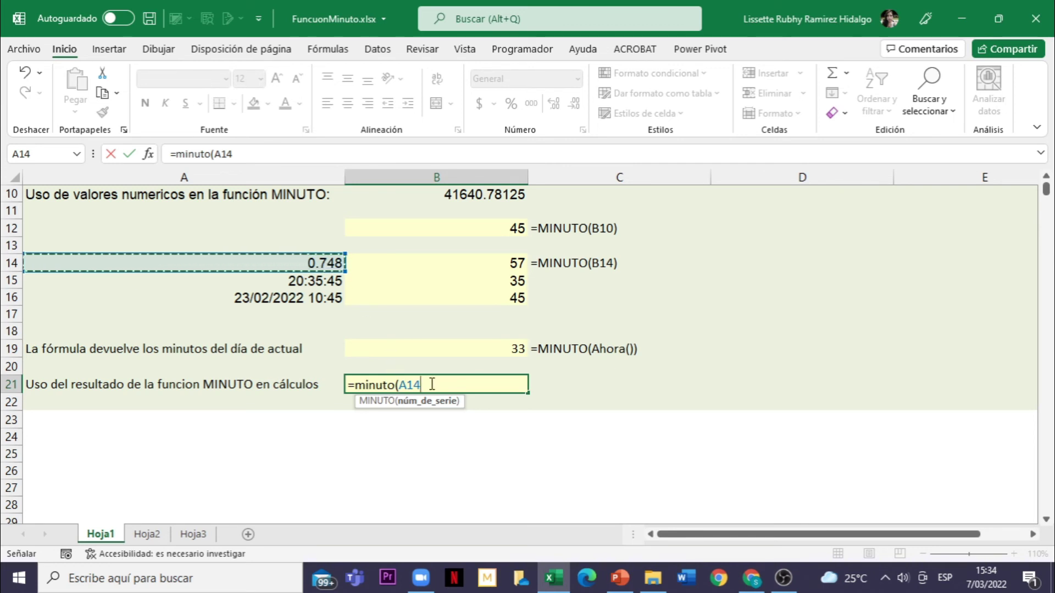
type(")")
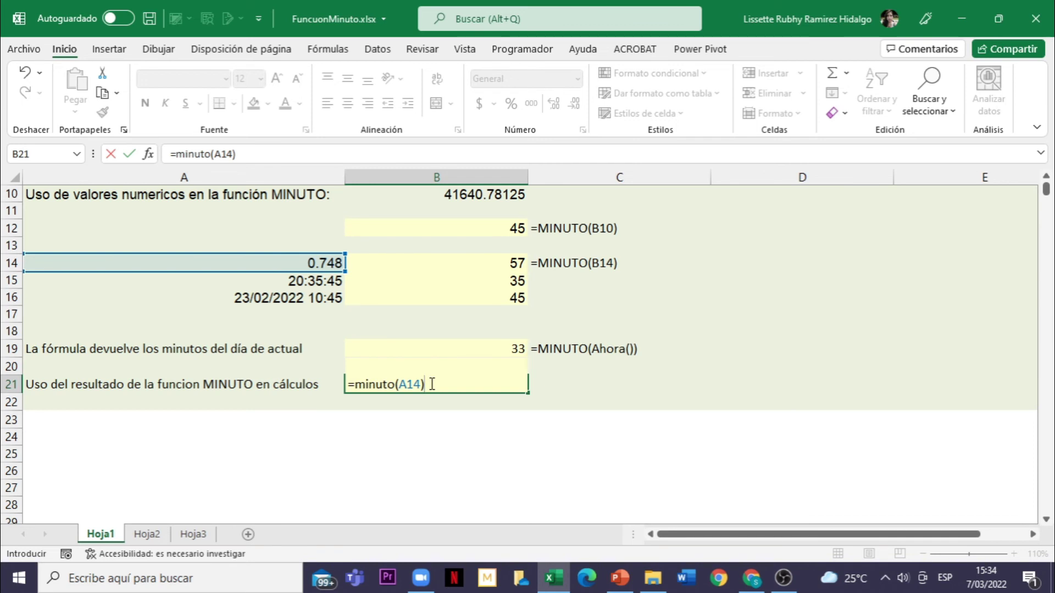
type("+5")
key("Return")
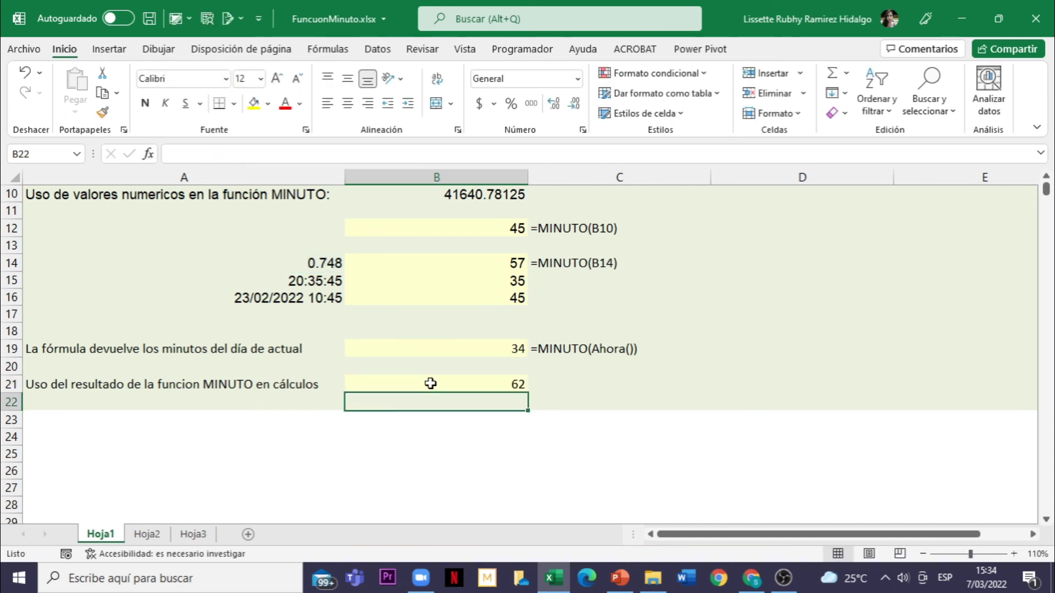
left_click(499, 387)
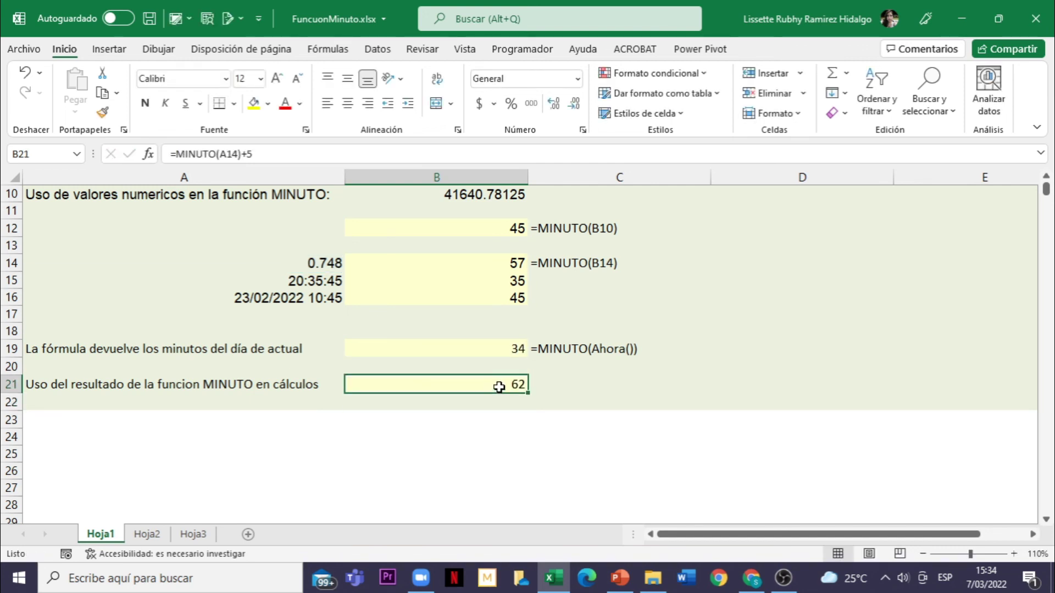